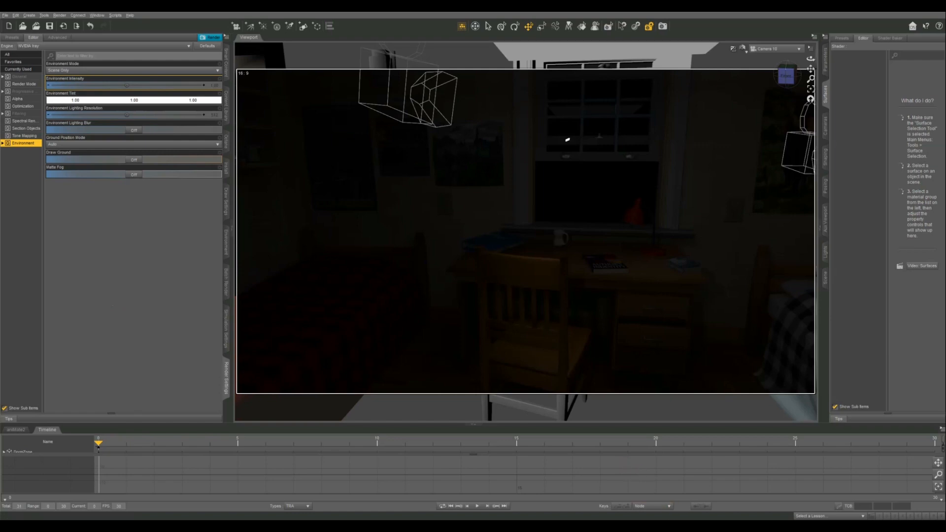
- Switch to the image viewer and examine the dark bedroom render up close for noise around the desk, chair and drawers
mouse_move(671, 525)
click(678, 501)
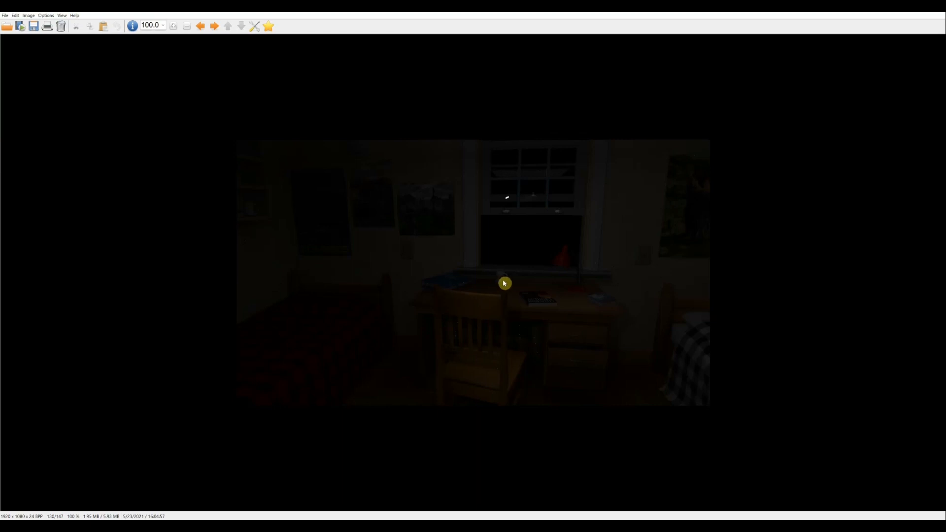
scroll(504, 284, up, 5)
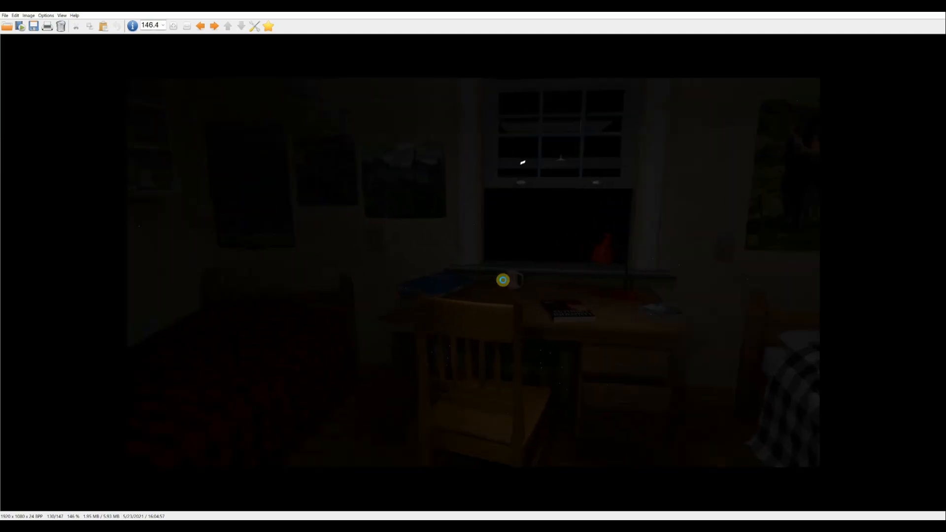
scroll(504, 283, up, 1)
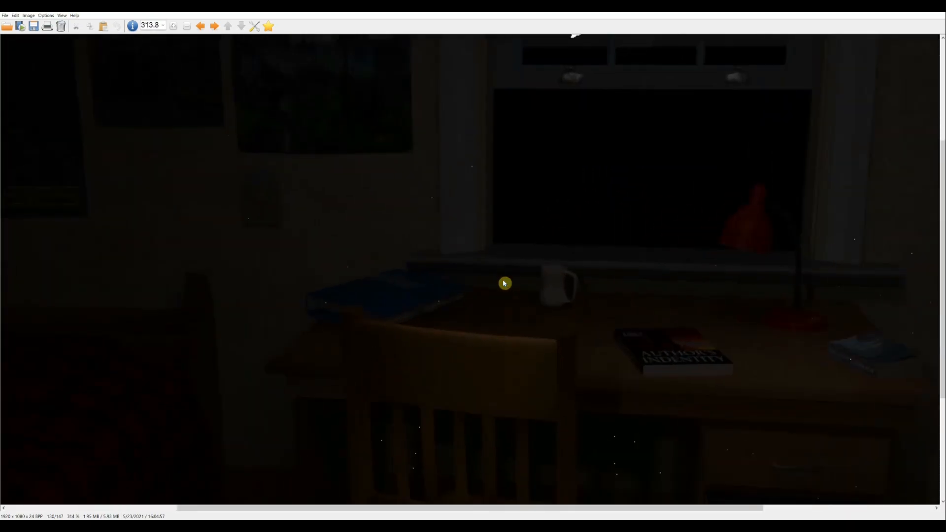
scroll(503, 284, down, 5)
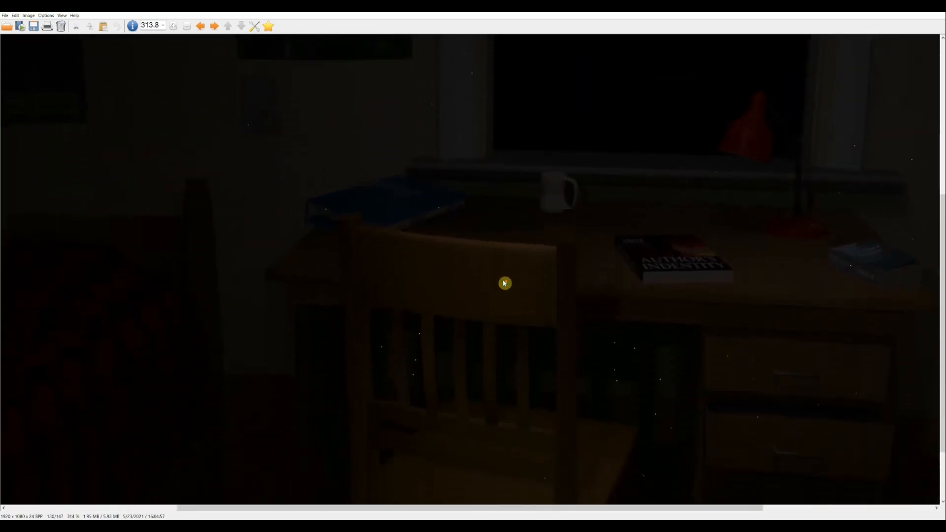
scroll(503, 282, down, 5)
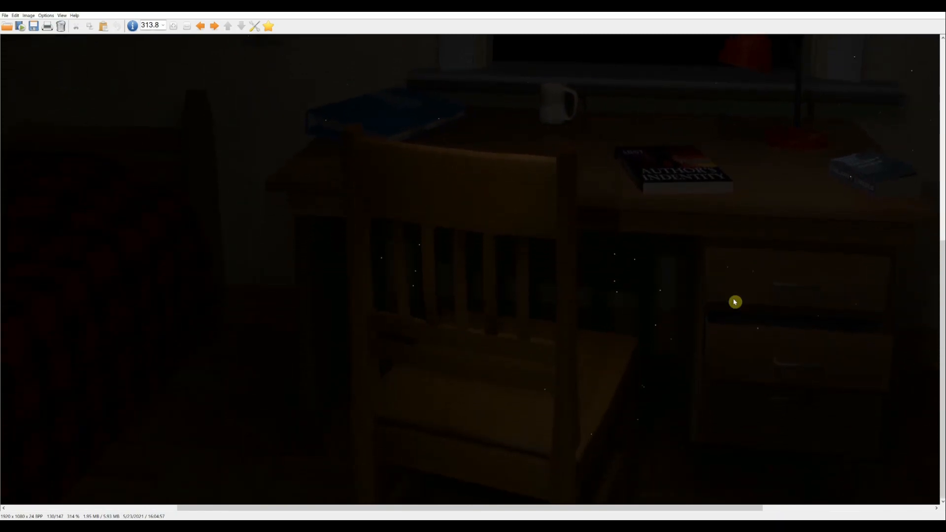
scroll(734, 302, up, 6)
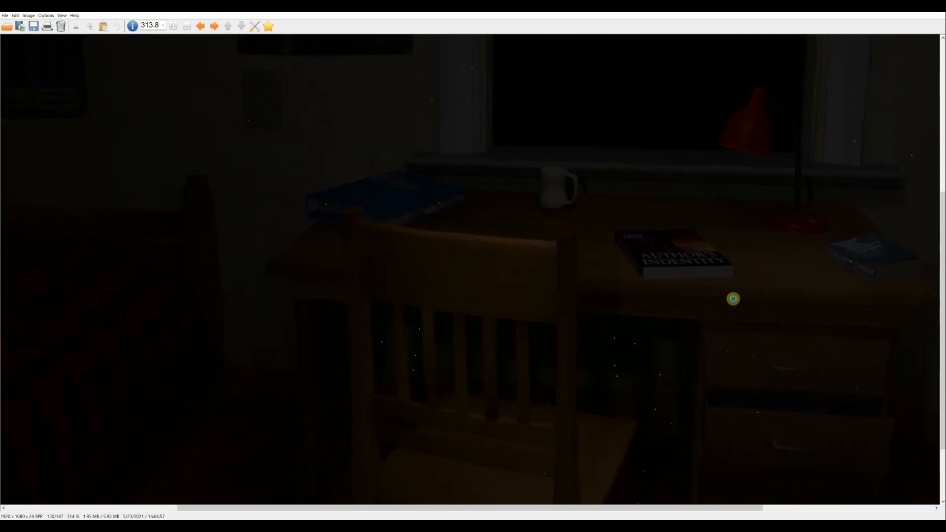
scroll(733, 298, up, 5)
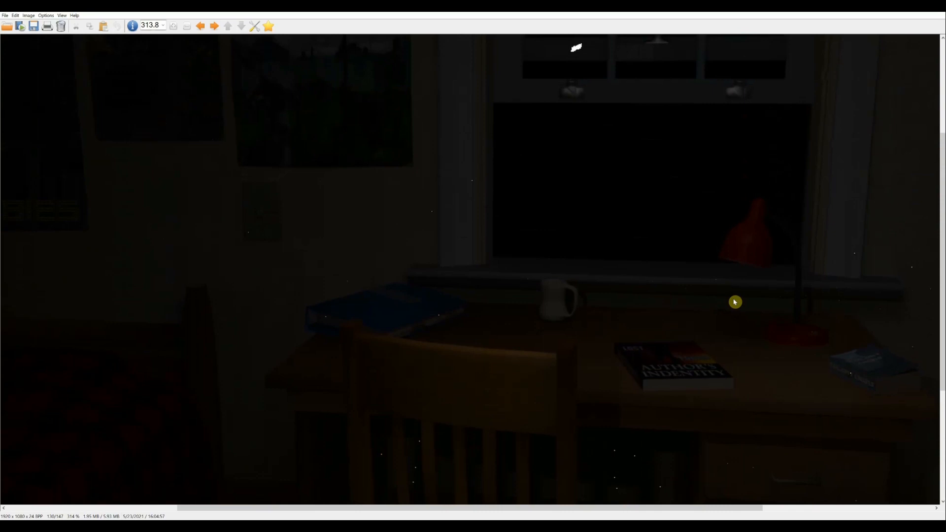
ctrl+scroll(734, 302, down, 5)
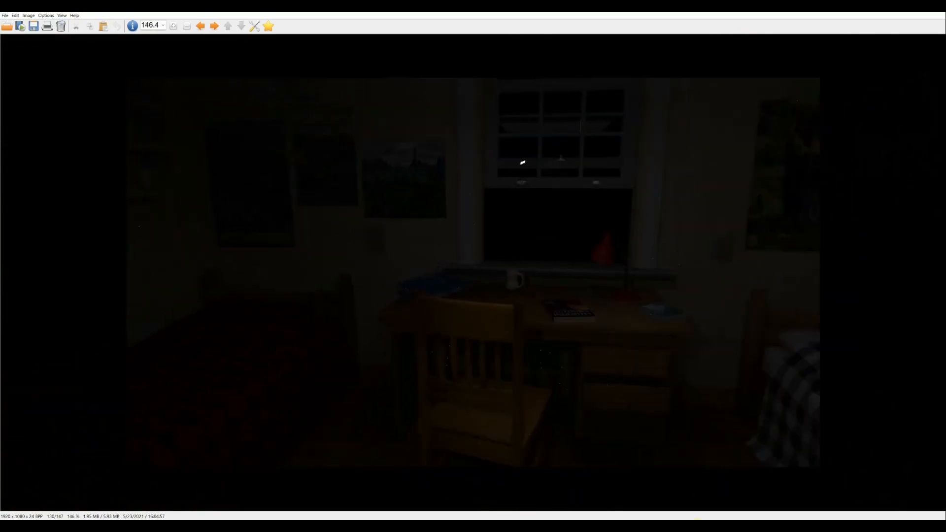
- Return to DAZ Studio and show the room in Perspective View with the Texture Shaded draw style
click(473, 525)
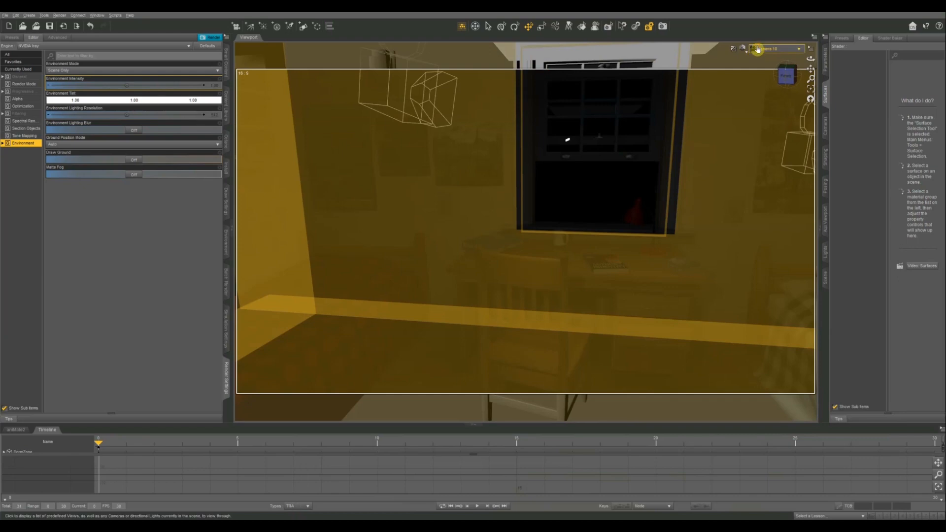
click(774, 49)
click(752, 55)
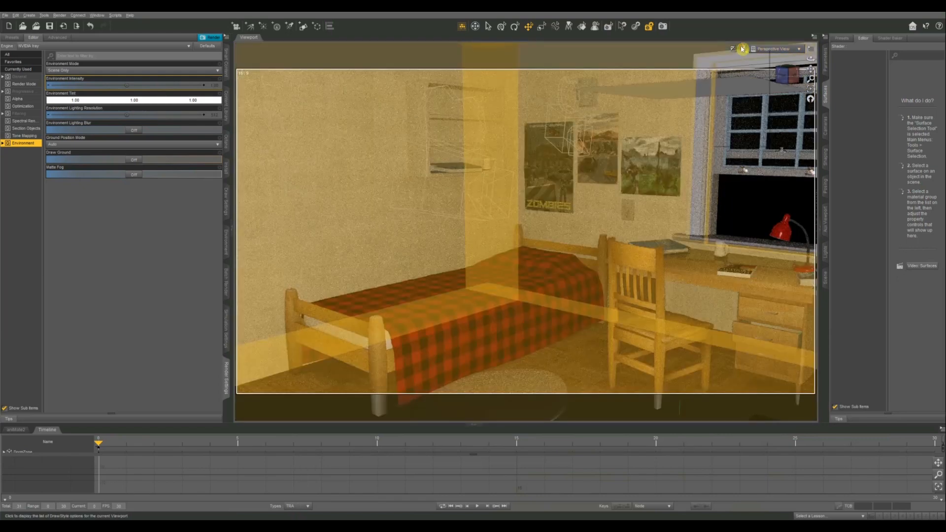
click(743, 48)
click(732, 119)
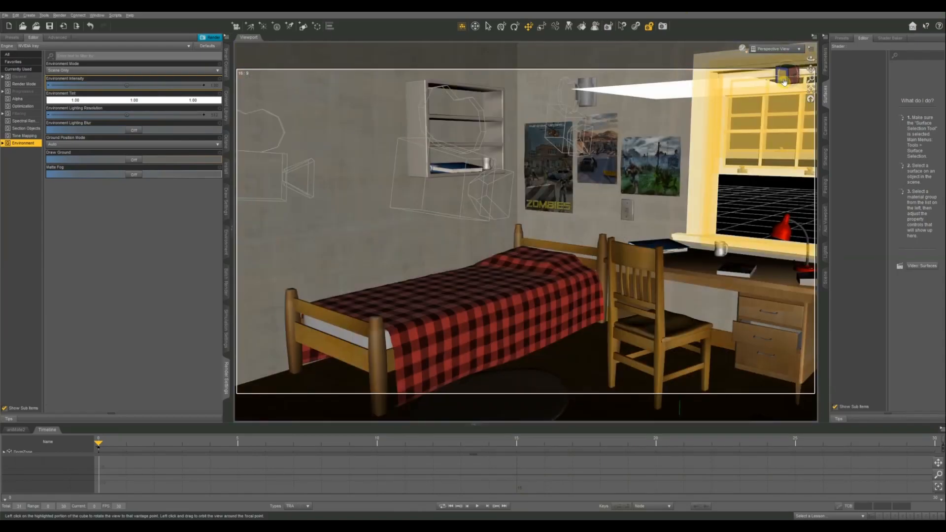
- Select the white light plane above the window and move it away from the window toward the room's interior
click(784, 82)
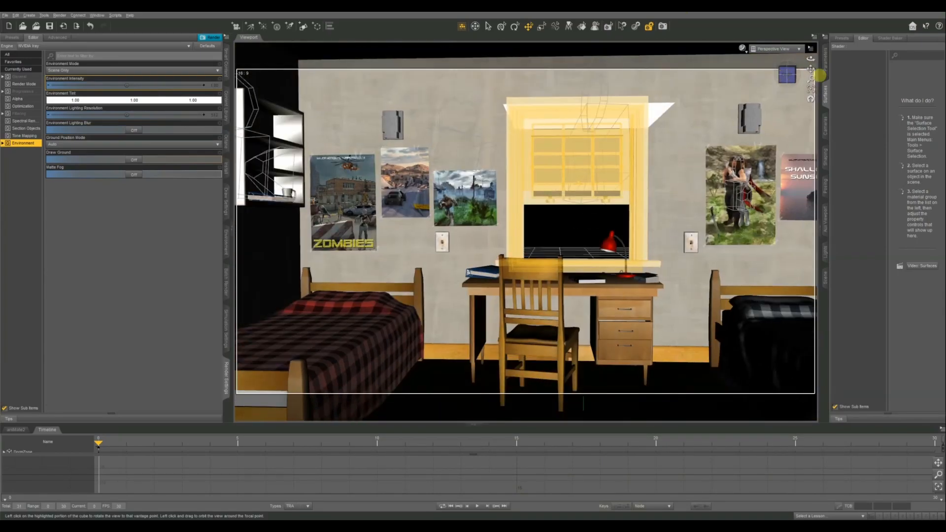
drag(819, 75, 784, 77)
click(783, 77)
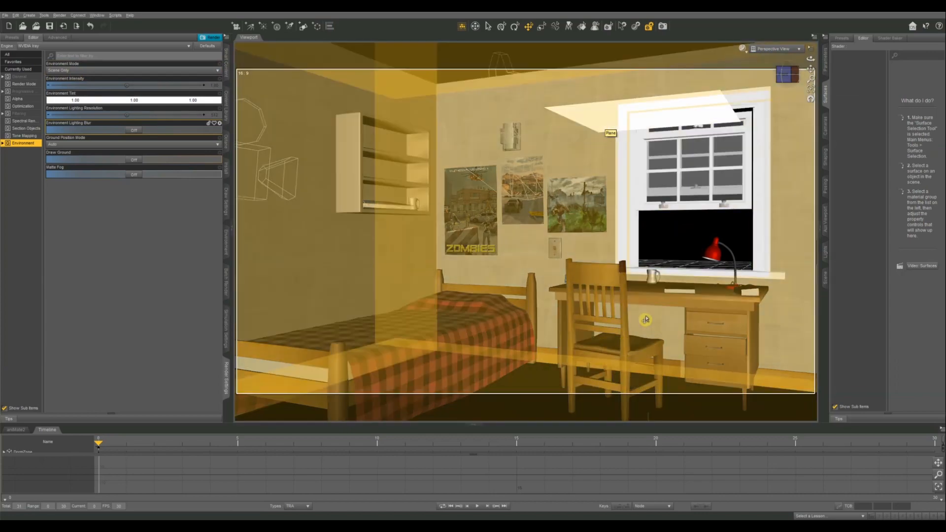
click(663, 106)
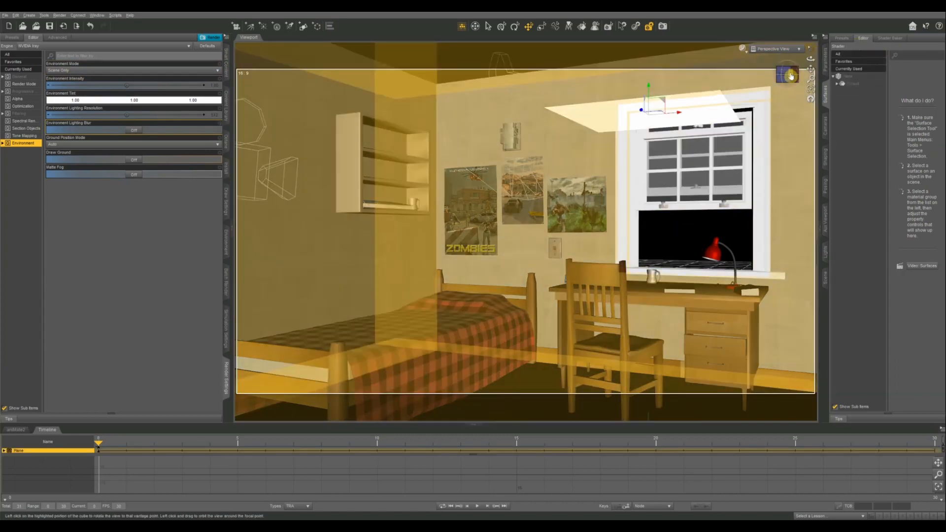
drag(791, 75, 752, 84)
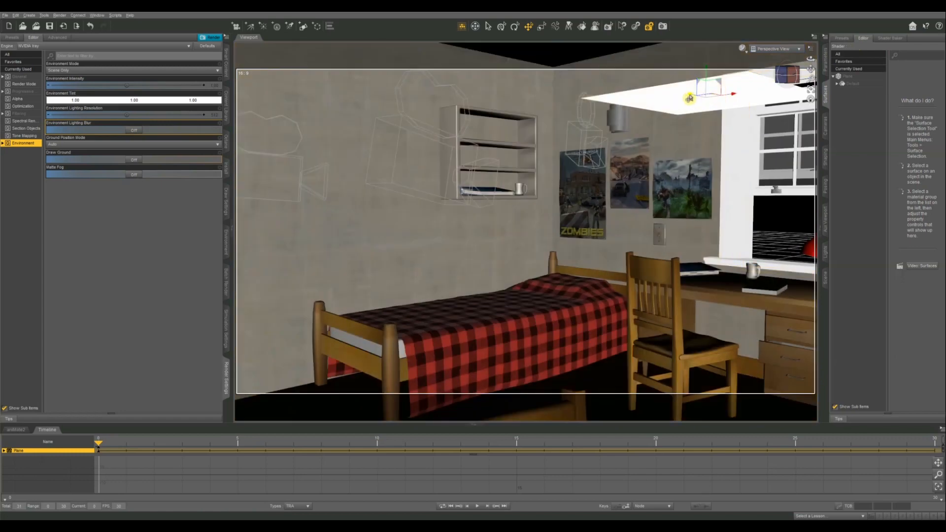
drag(691, 99, 657, 101)
drag(579, 101, 703, 65)
- Lower the light plane with its Y Translate and shift it farther back along the Z axis
click(825, 59)
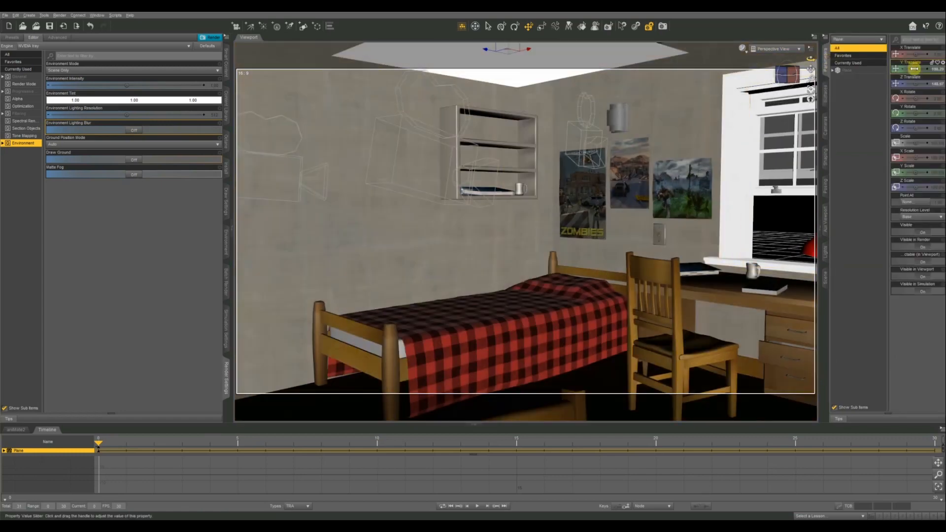
drag(916, 68, 598, 115)
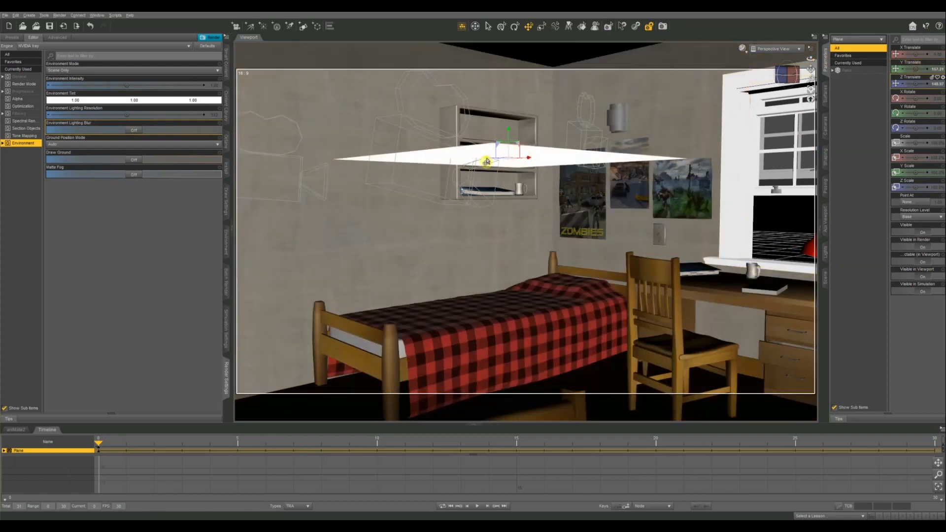
drag(487, 156, 402, 165)
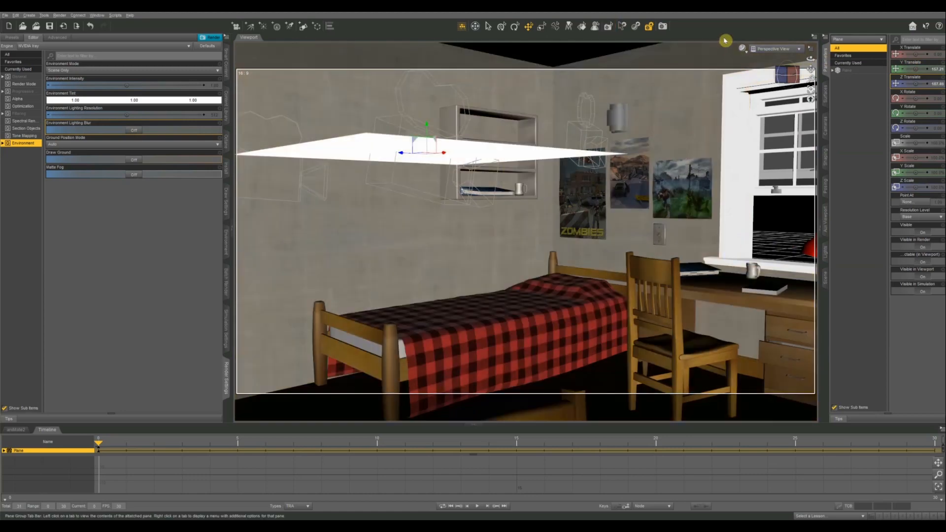
- Rotate the light plane about 54 degrees around its X axis
click(515, 26)
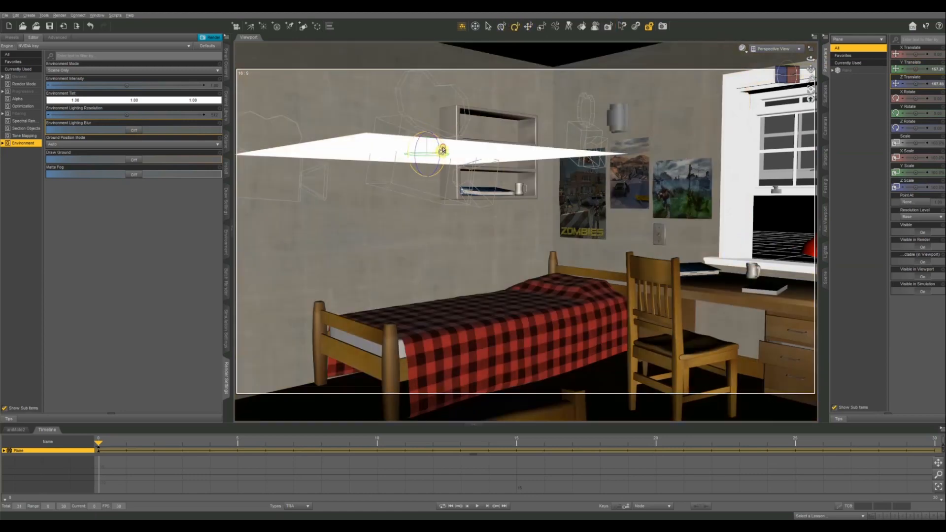
drag(439, 150, 438, 134)
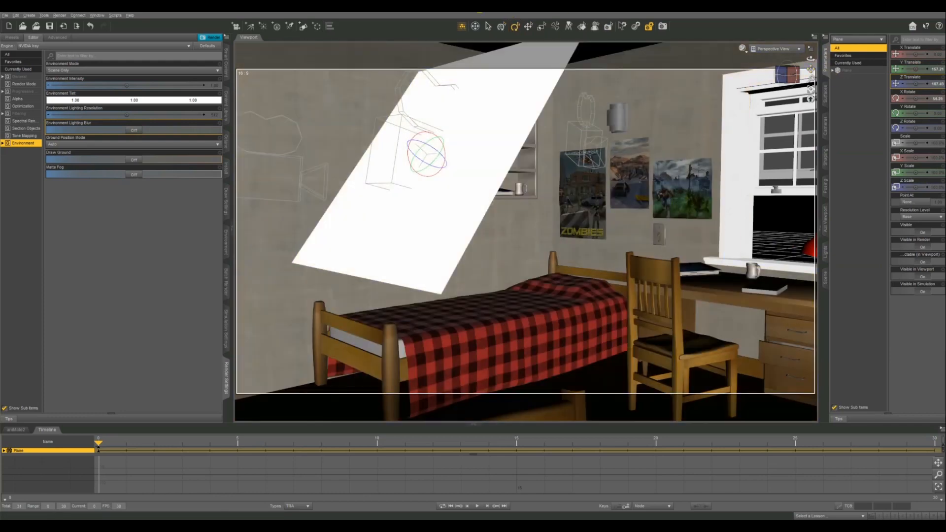
- Move the tilted light plane farther back from the window and increase its overall Scale
click(527, 26)
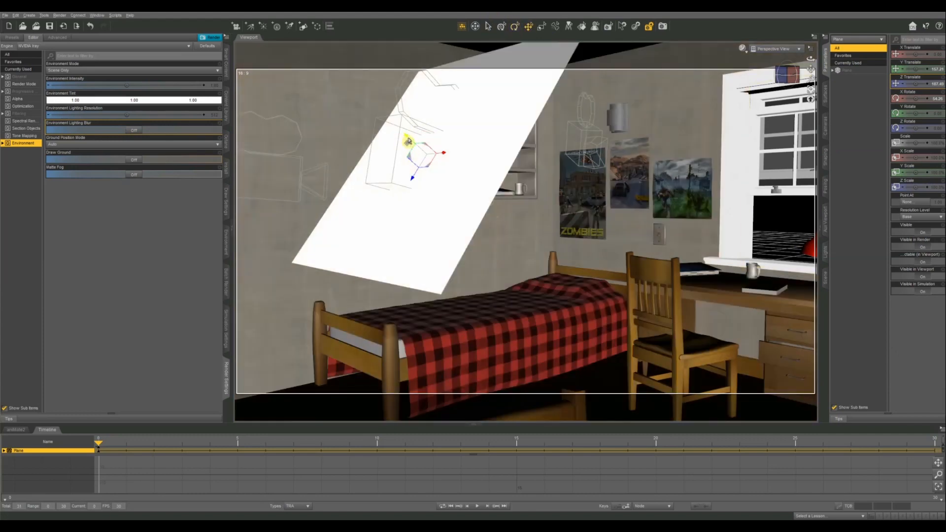
drag(404, 140, 348, 118)
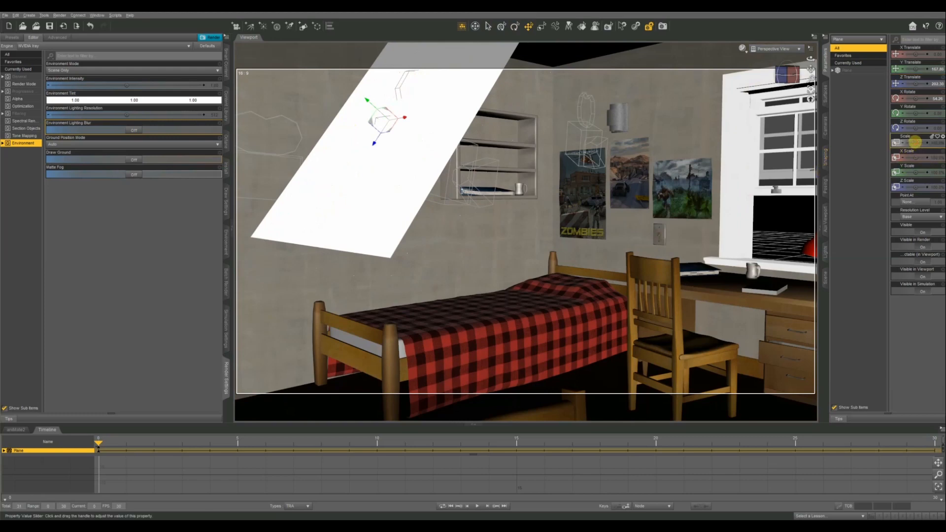
drag(915, 143, 916, 143)
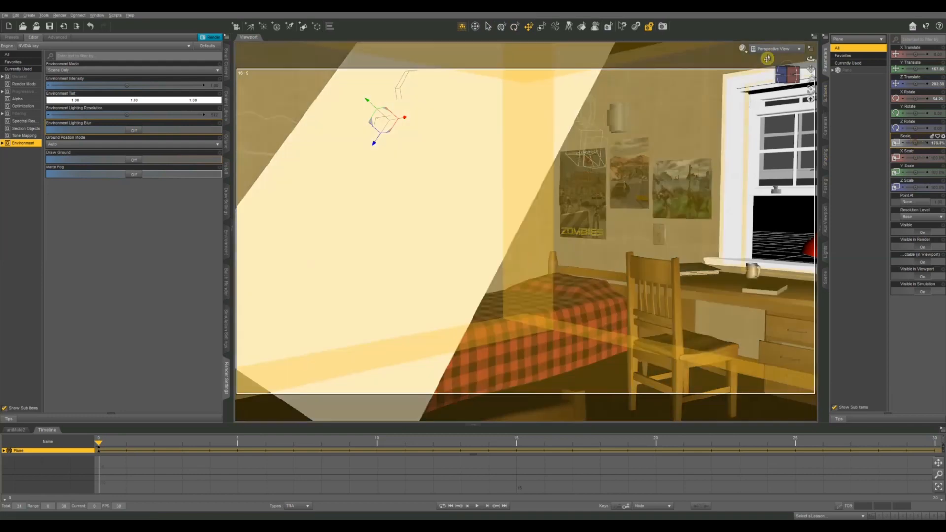
- View the scene through Camera 10 with the NVIDIA Iray draw style
click(779, 49)
click(774, 181)
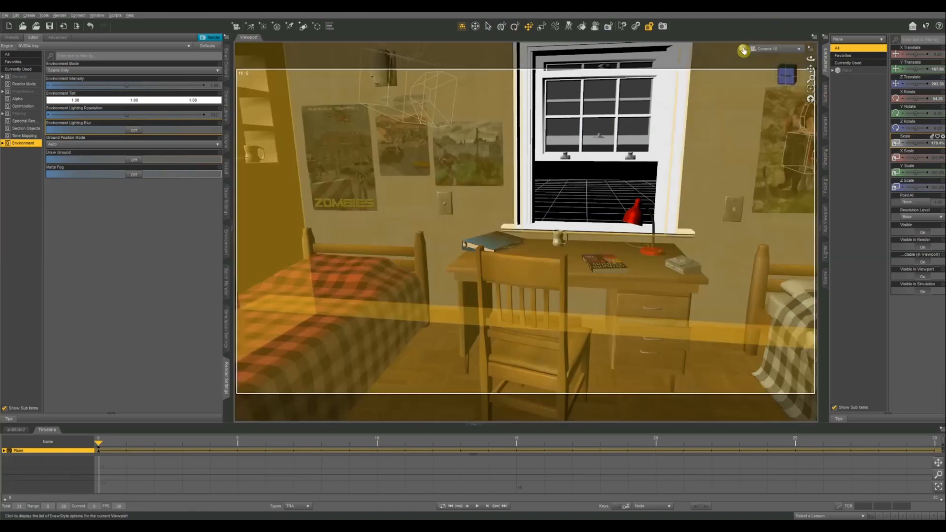
click(741, 49)
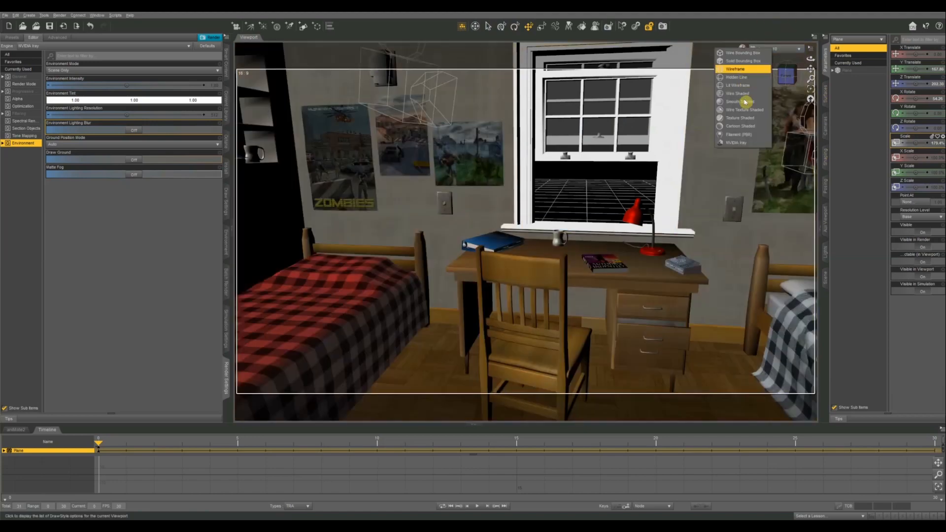
click(743, 145)
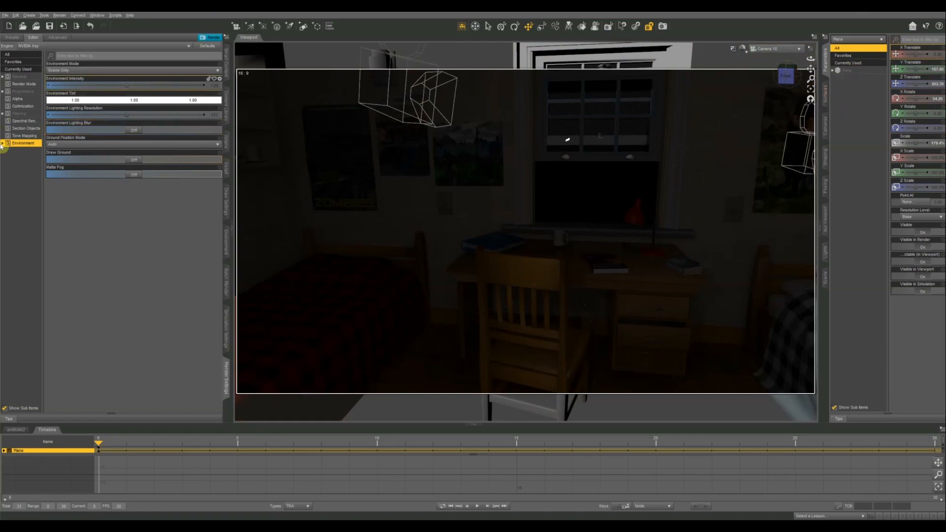
- Open the Progressive Rendering group in the render settings
click(20, 77)
click(22, 92)
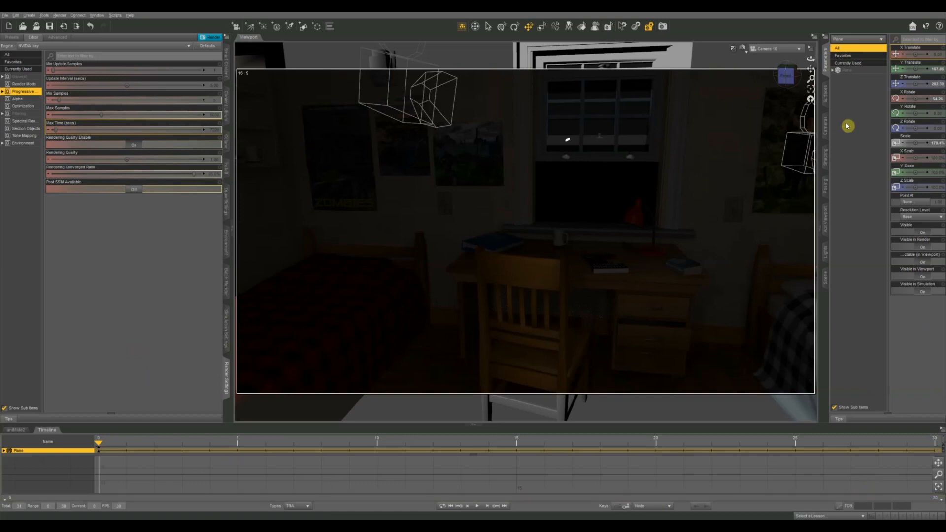
- Select the Plane in the surface settings and greatly increase its emission Luminance
click(847, 72)
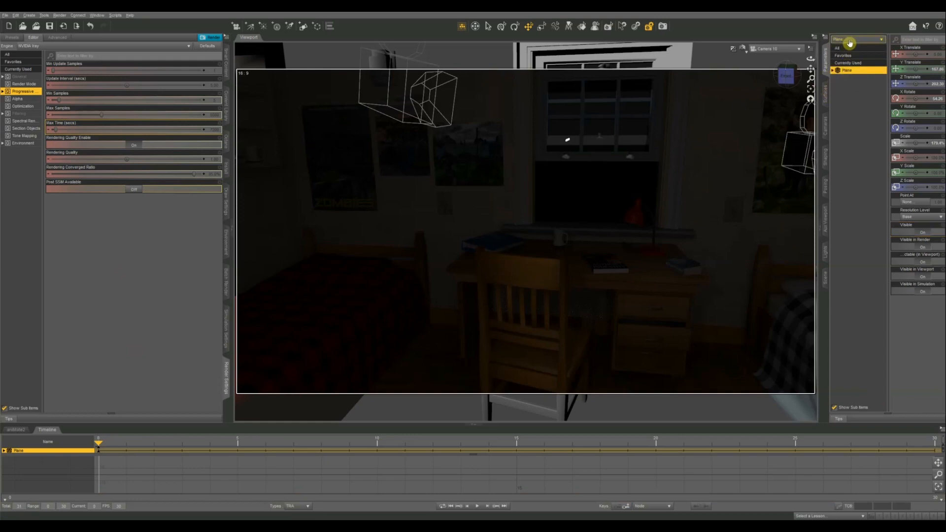
click(826, 93)
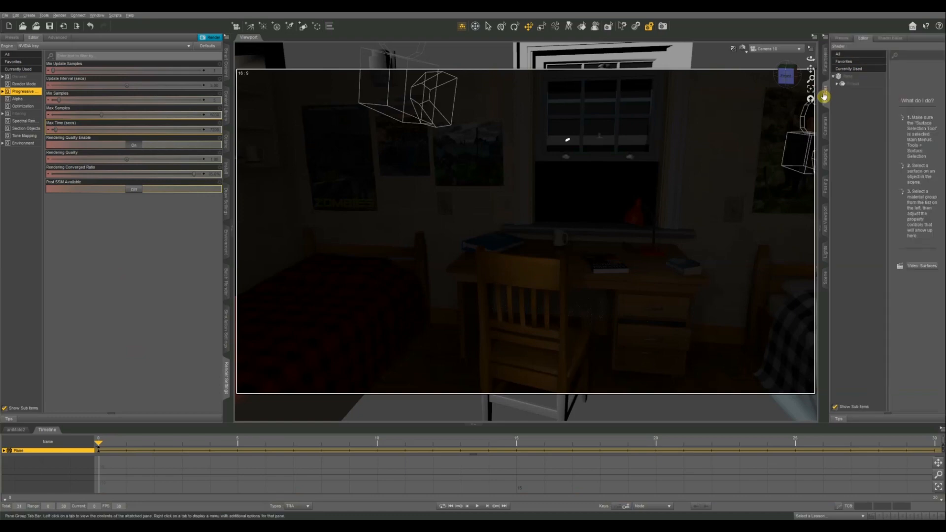
click(847, 77)
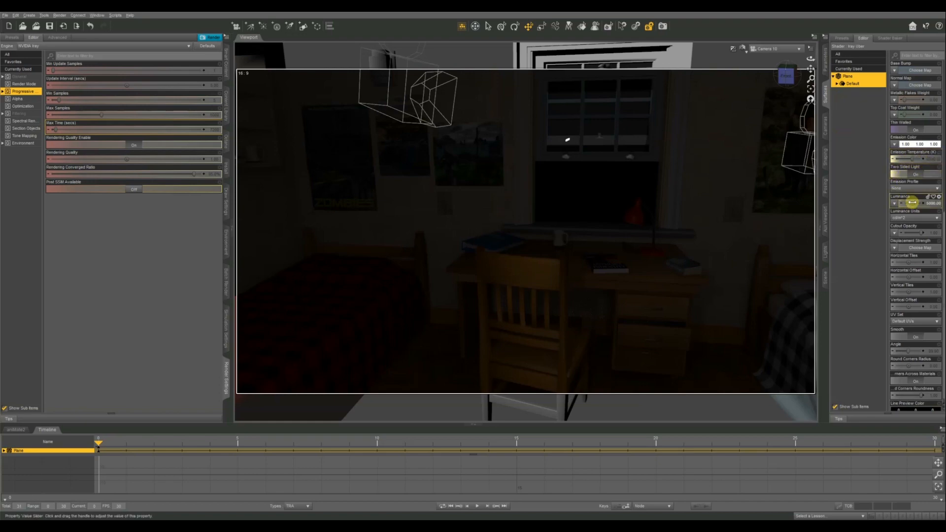
mouse_move(913, 203)
mouse_down()
mouse_move(902, 207)
mouse_move(945, 203)
mouse_up()
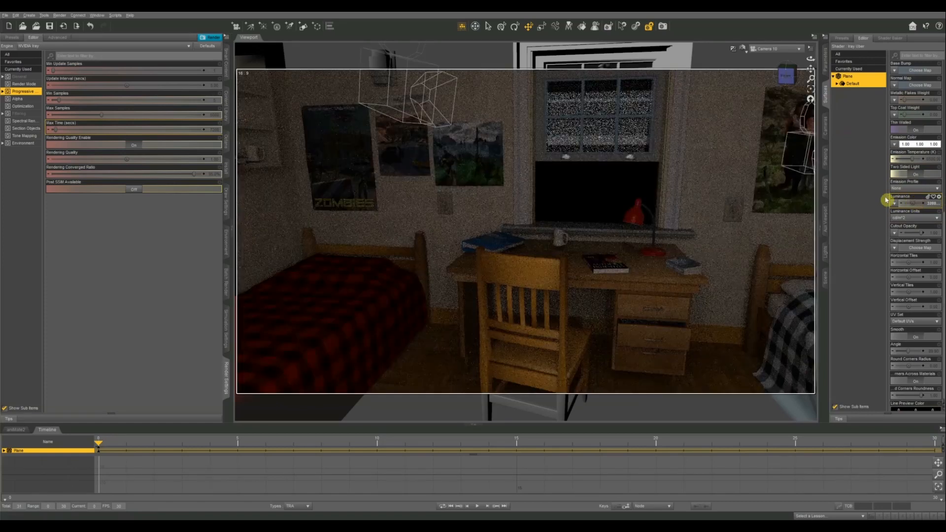
- Set the plane's Emission Color to a light blue
click(920, 147)
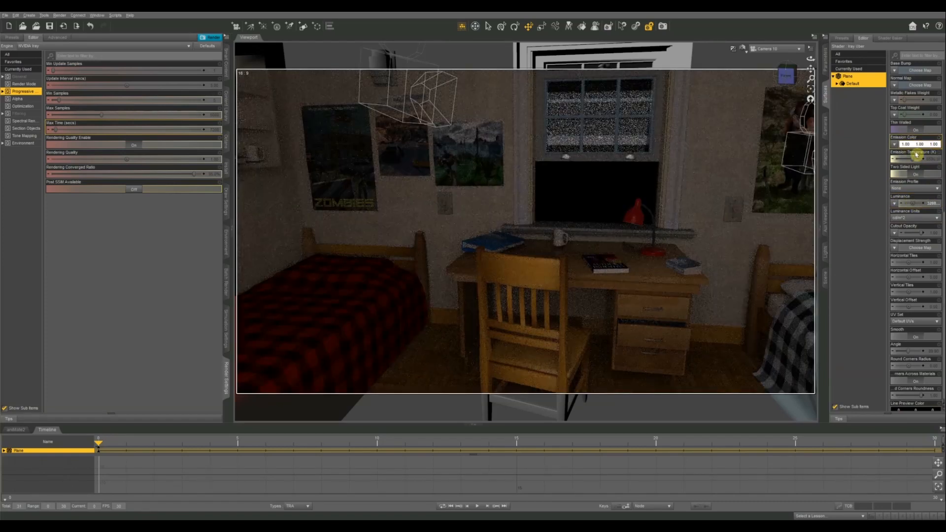
click(915, 144)
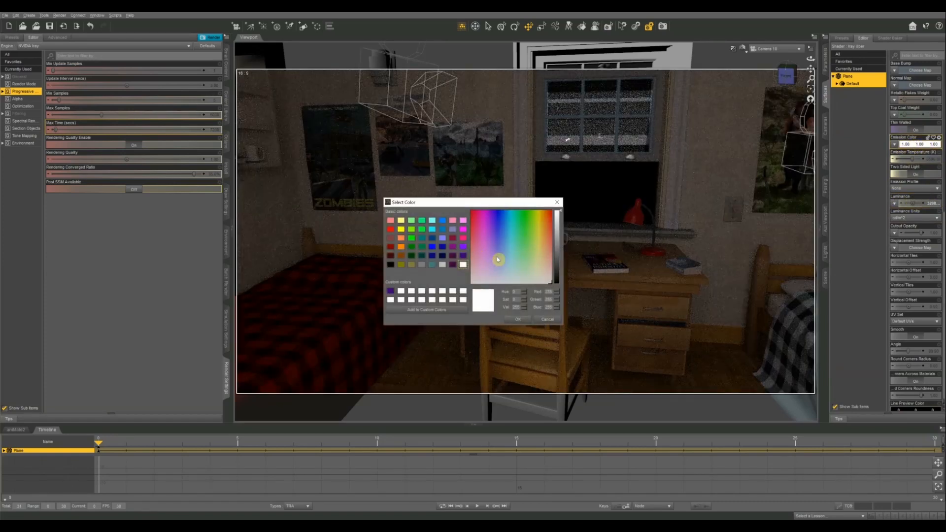
click(502, 255)
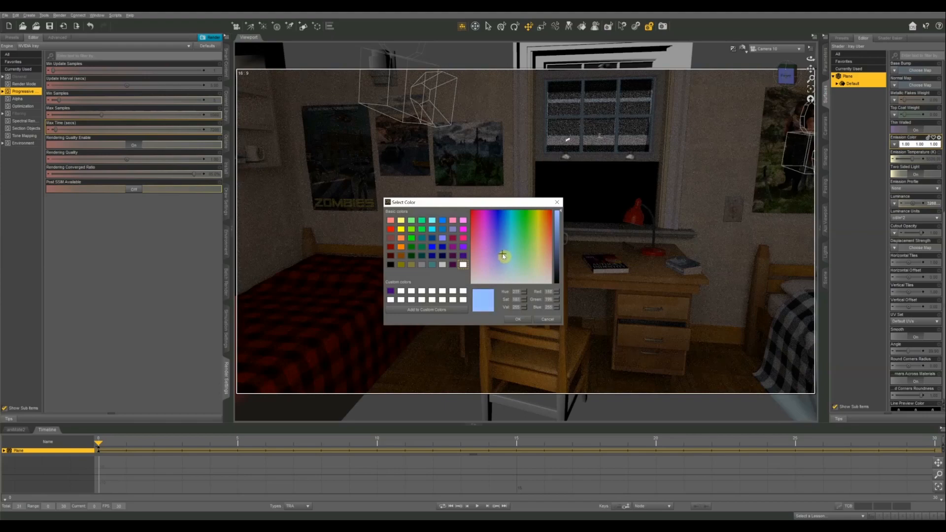
click(518, 319)
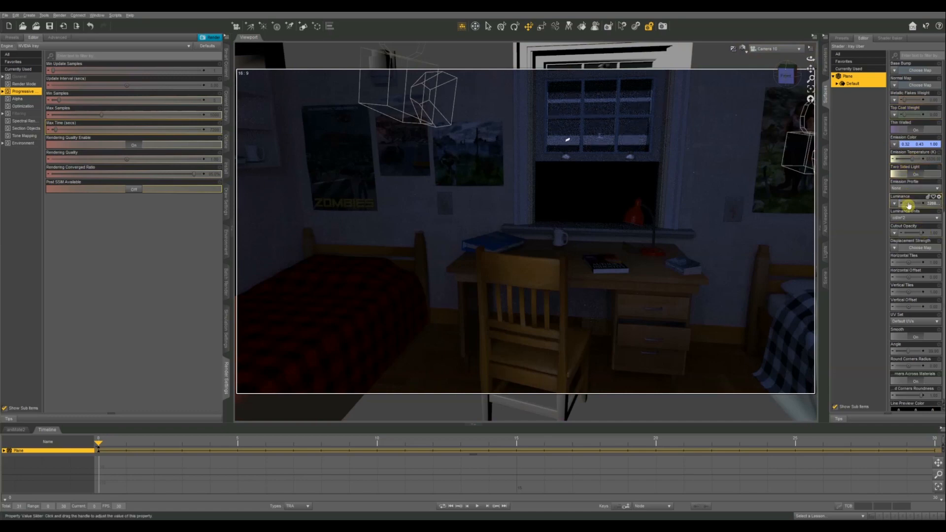
- Fine-tune the plane's emission Luminance and raise its Emission Temperature
drag(913, 203, 912, 203)
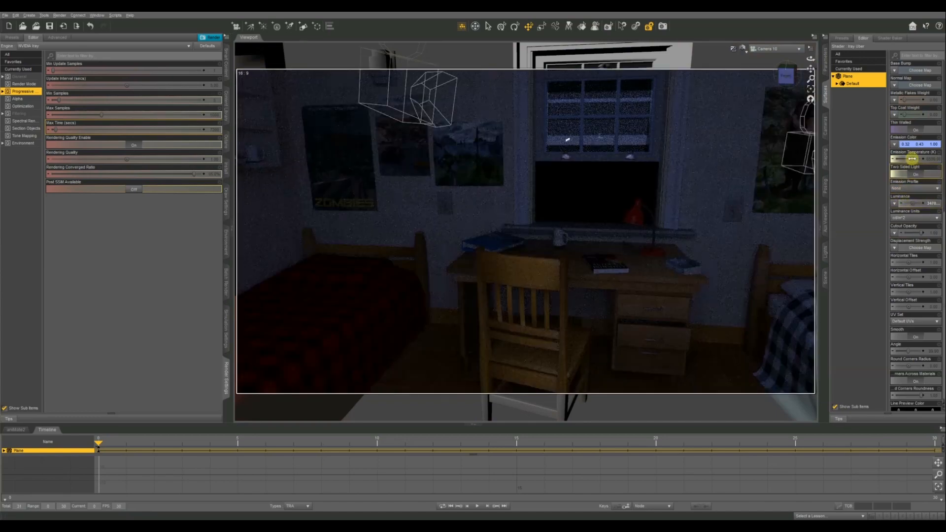
drag(912, 158, 919, 157)
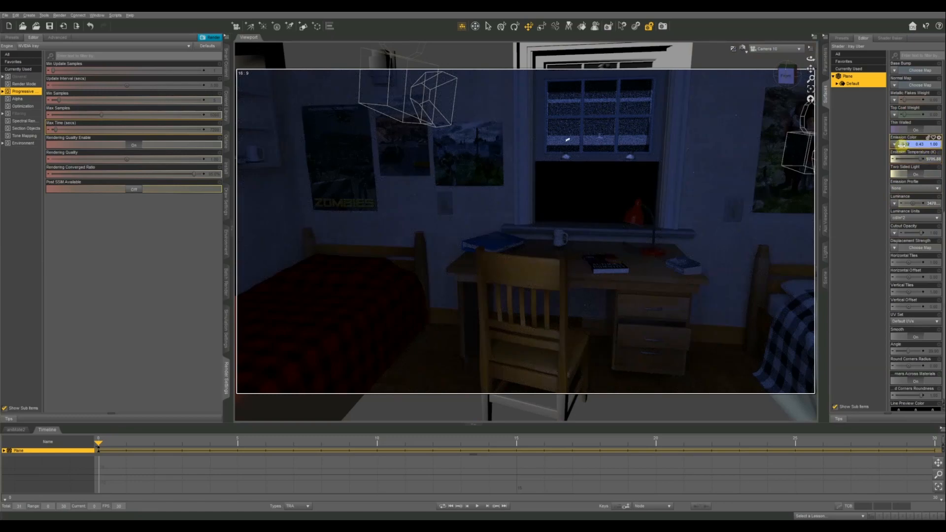
- Change the plane's Emission Color to a slightly paler, less saturated blue
click(916, 144)
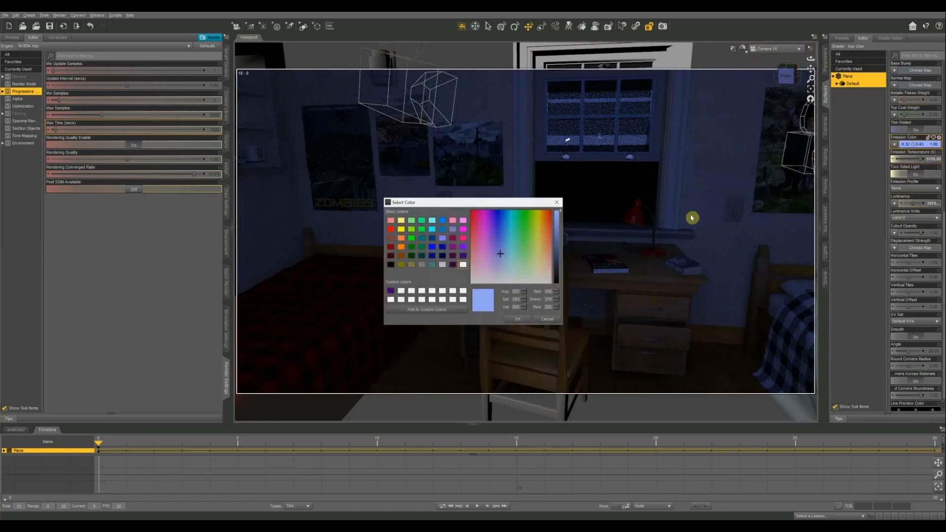
click(501, 256)
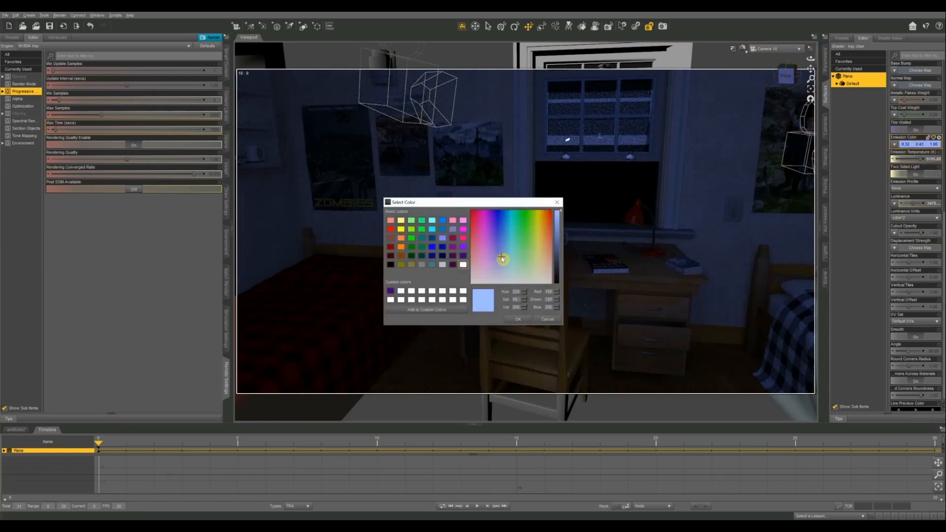
click(518, 319)
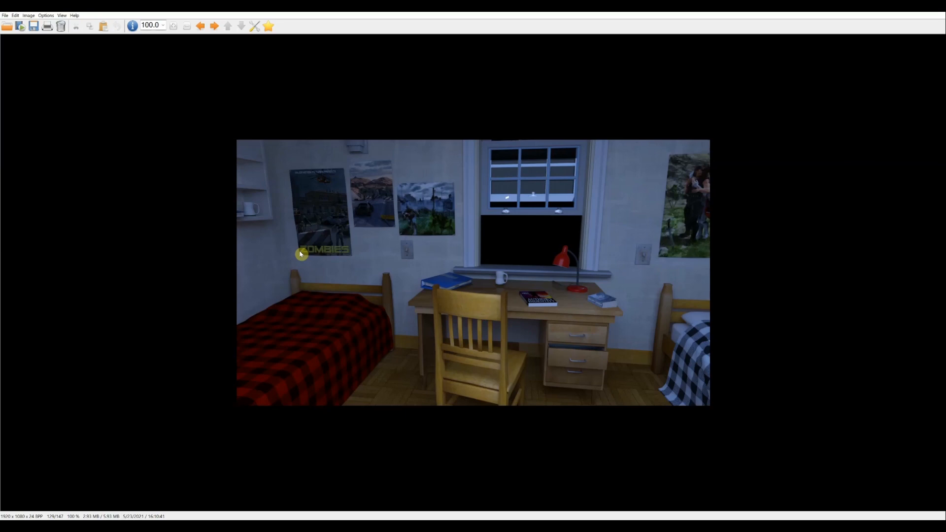
- Examine the finished bedroom render in IrfanView up close, checking the chair and the wall beneath the desk for noise
ctrl+scroll(301, 254, up, 5)
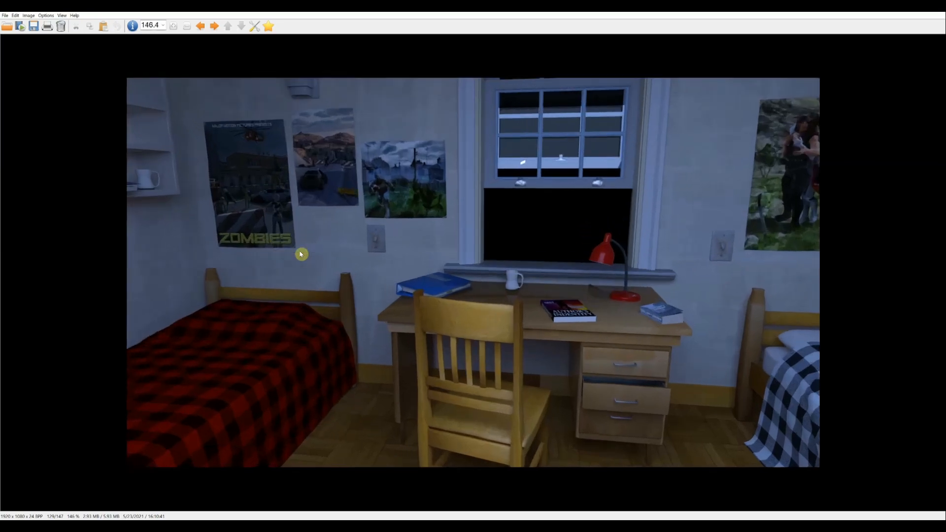
ctrl+scroll(302, 255, up, 1)
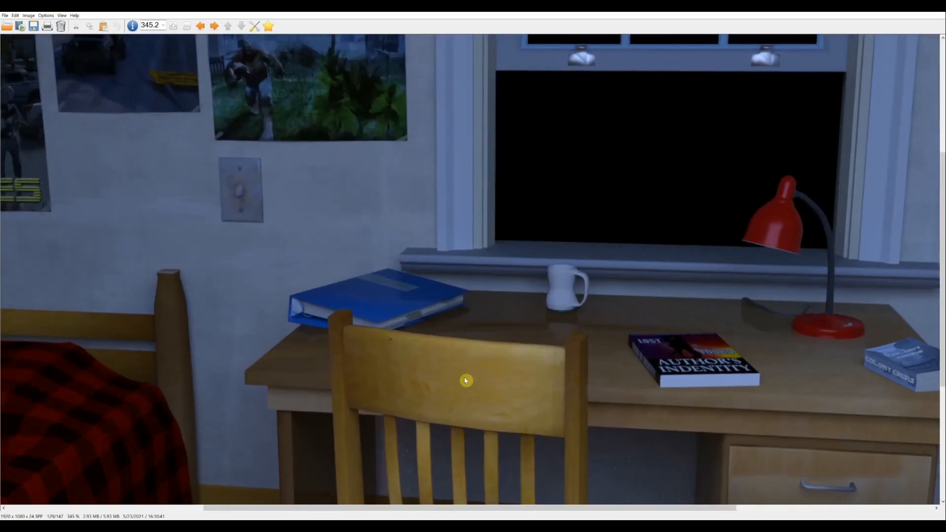
scroll(547, 353, down, 5)
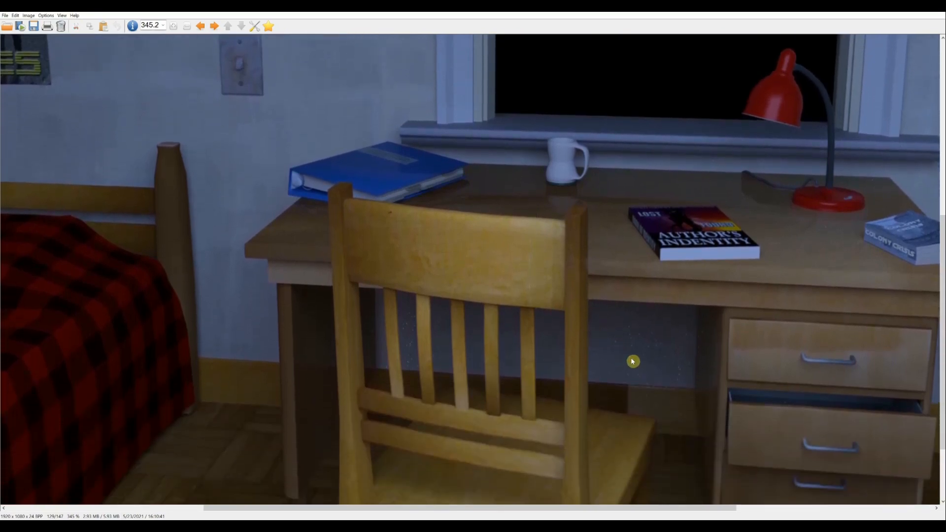
scroll(632, 361, down, 2)
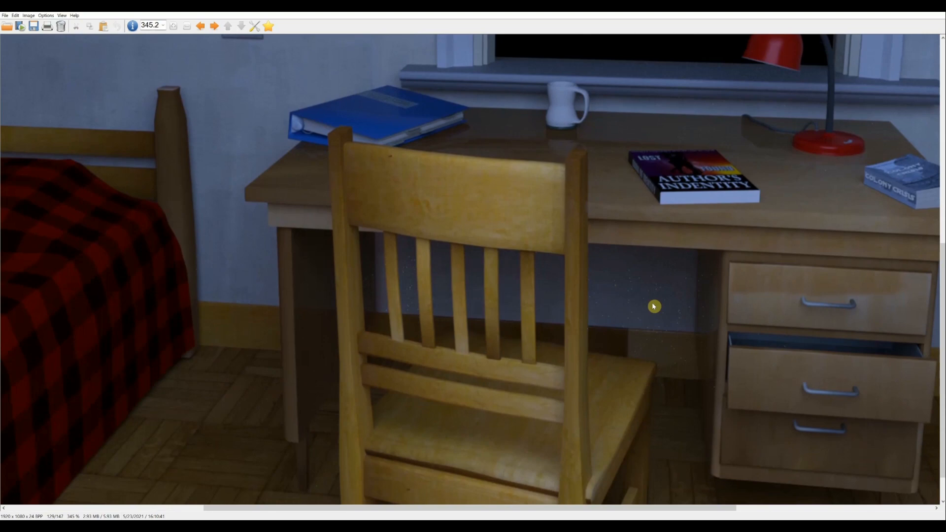
ctrl+scroll(652, 306, up, 4)
ctrl+scroll(654, 306, up, 5)
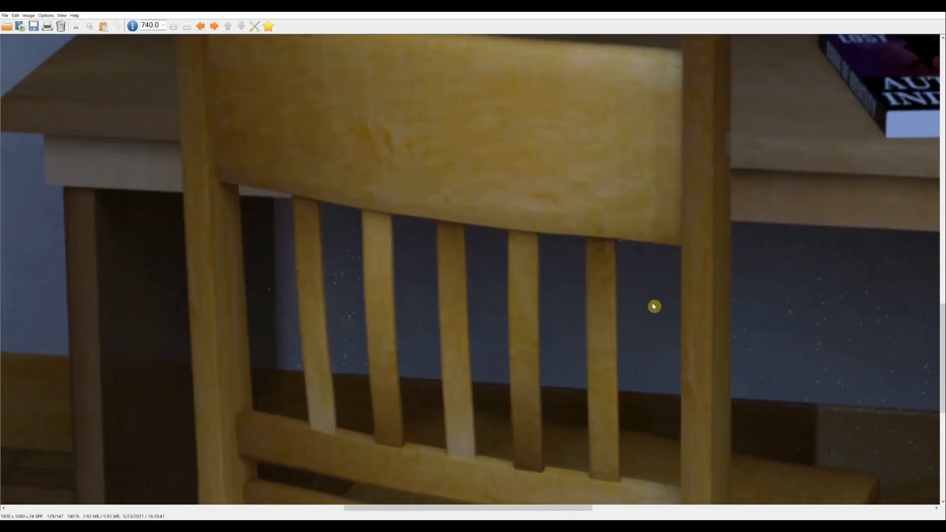
ctrl+scroll(654, 306, down, 7)
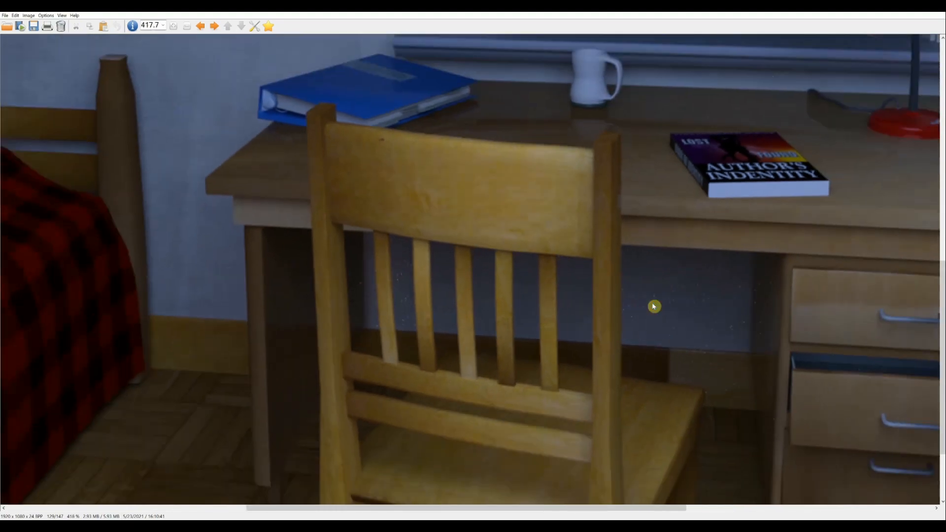
ctrl+scroll(654, 306, down, 8)
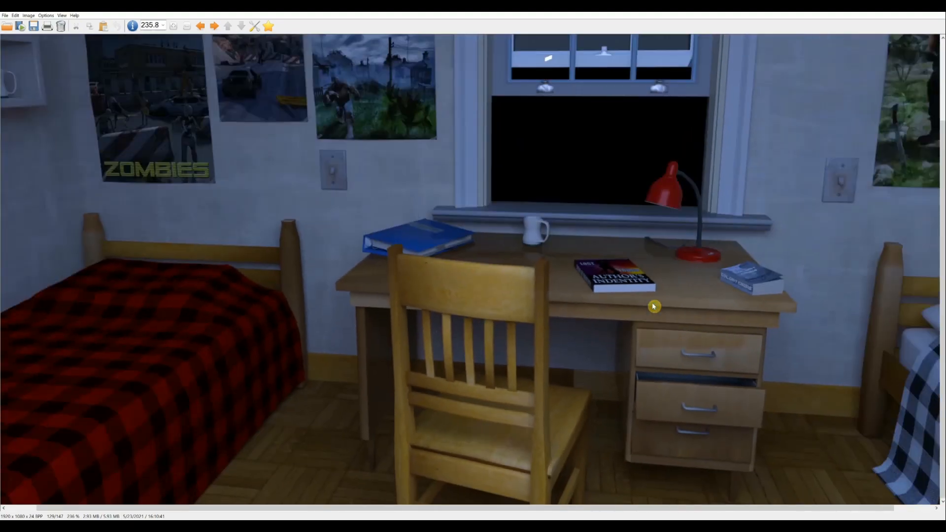
ctrl+scroll(653, 306, down, 2)
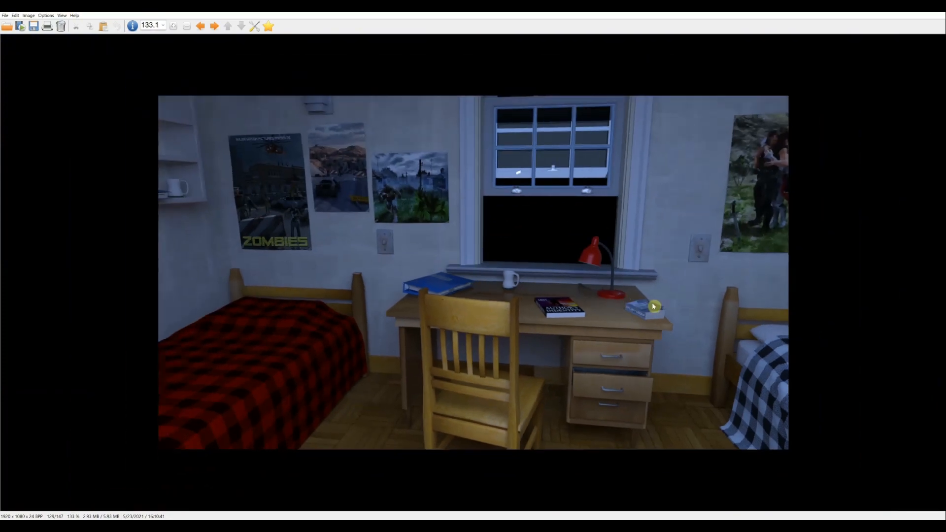
- Compare the overall render with a close view of the desk, chair slats and shadowed wall for leftover specks
ctrl+scroll(654, 306, up, 1)
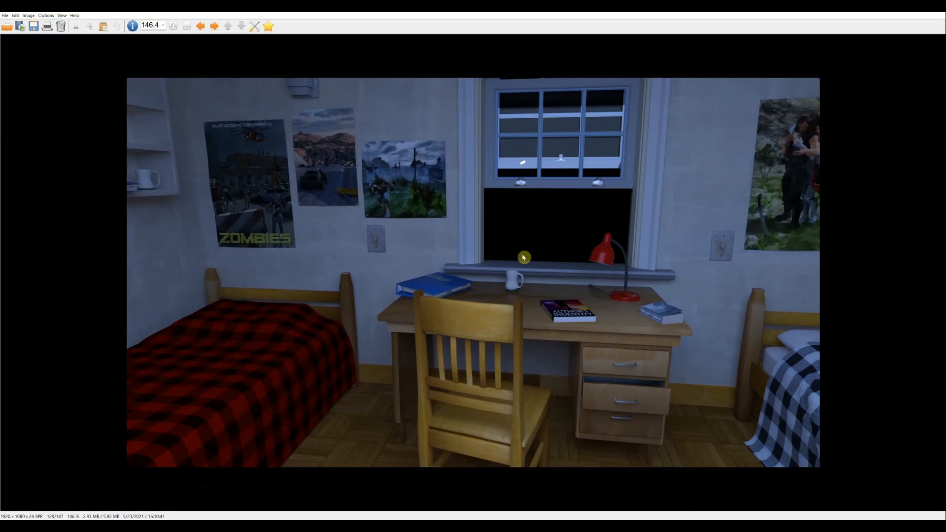
ctrl+scroll(555, 293, down, 2)
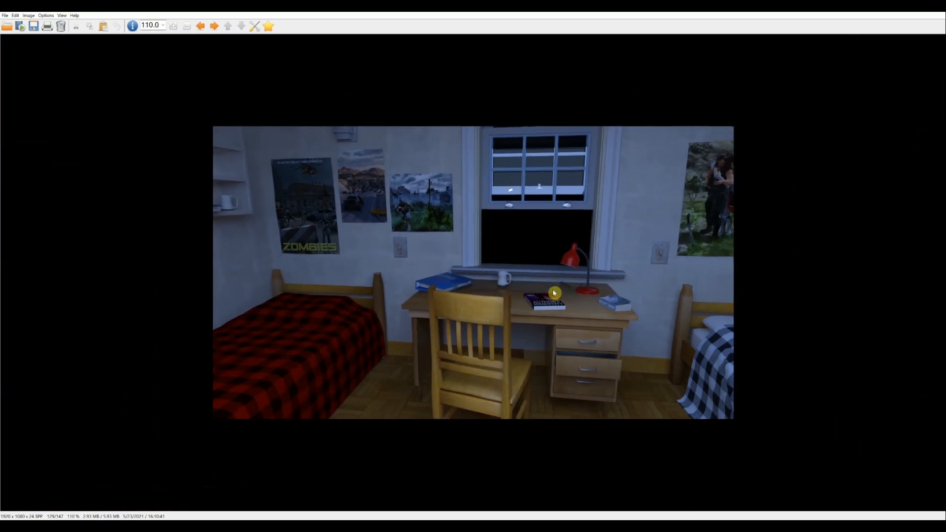
ctrl+scroll(554, 293, up, 6)
ctrl+scroll(555, 292, up, 4)
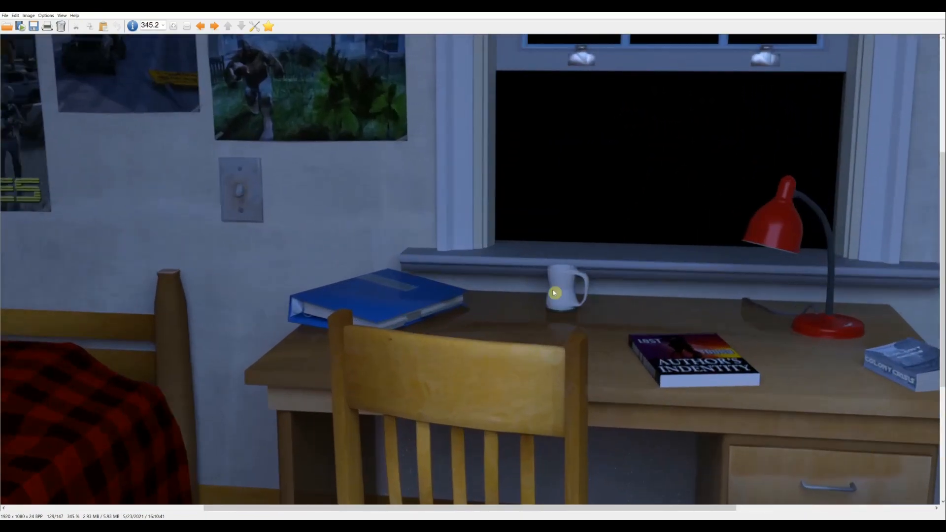
scroll(570, 303, down, 3)
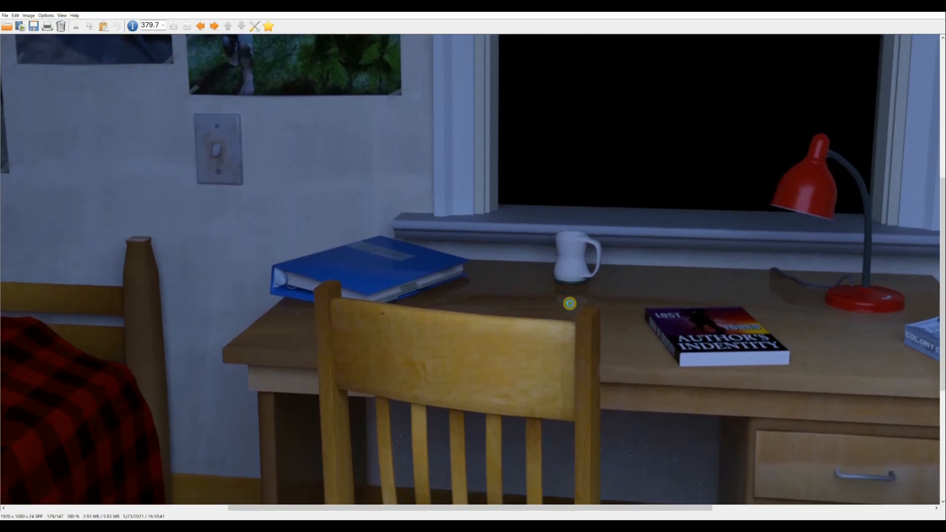
scroll(570, 304, down, 1)
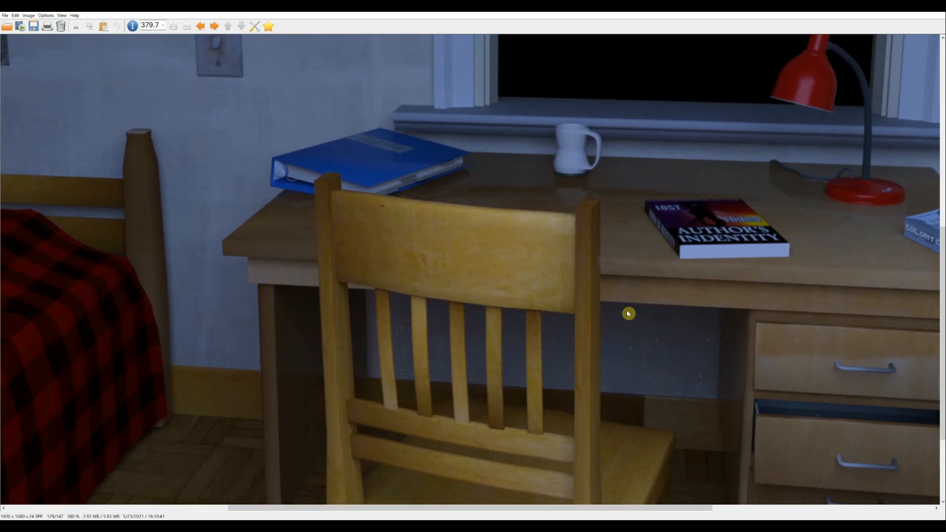
scroll(628, 313, down, 4)
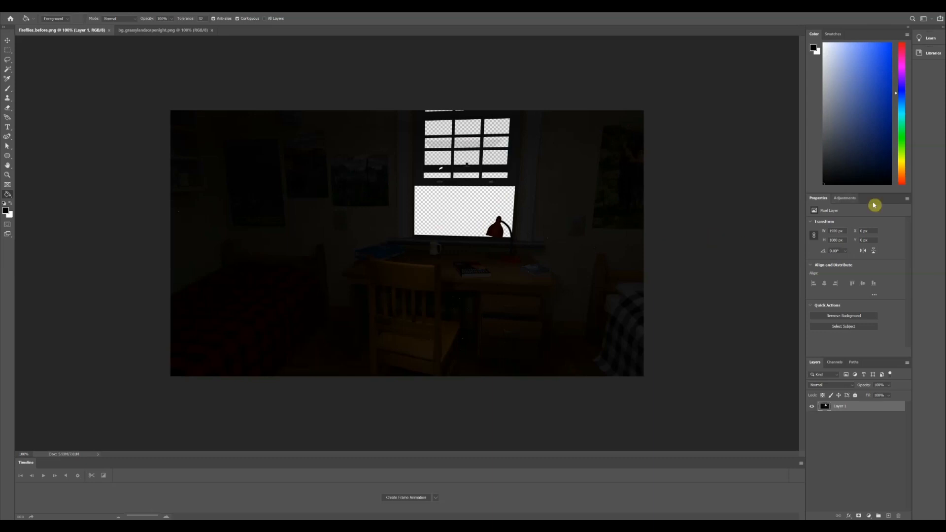
- In Photoshop, select the entire bg_grassylandscapenight.png image with the Rectangular Marquee tool and copy it
click(7, 50)
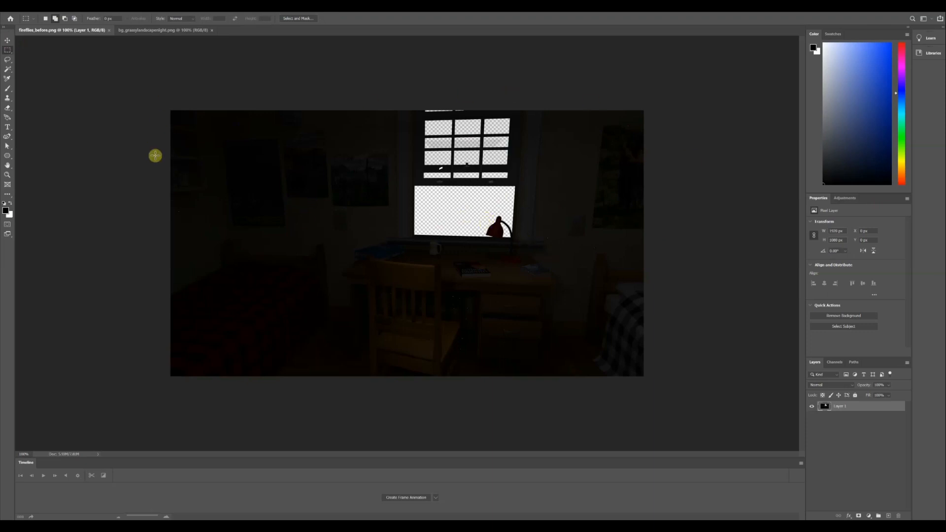
click(175, 35)
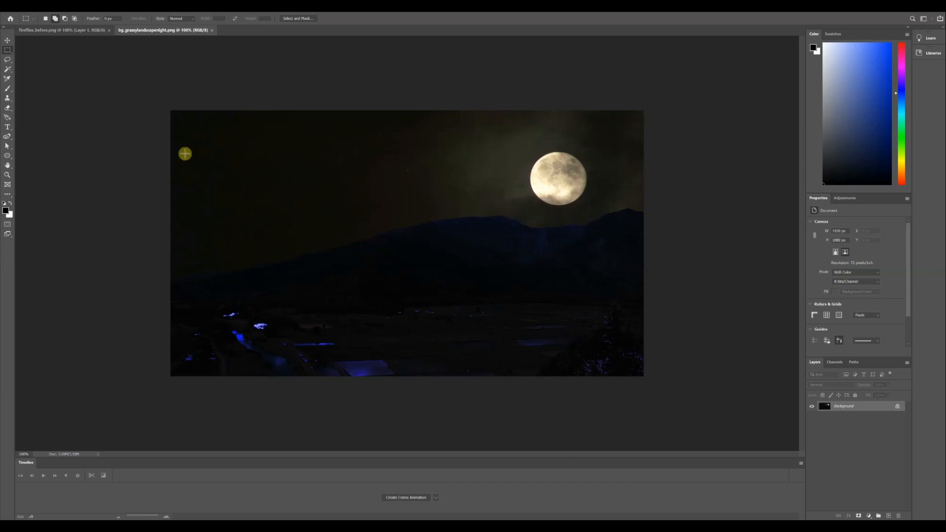
drag(144, 91, 532, 364)
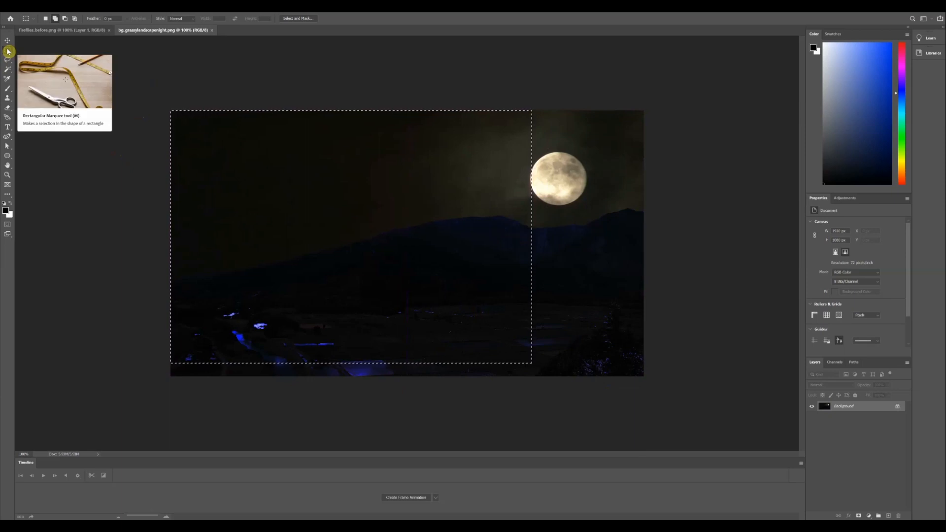
drag(171, 111, 448, 276)
drag(498, 327, 697, 401)
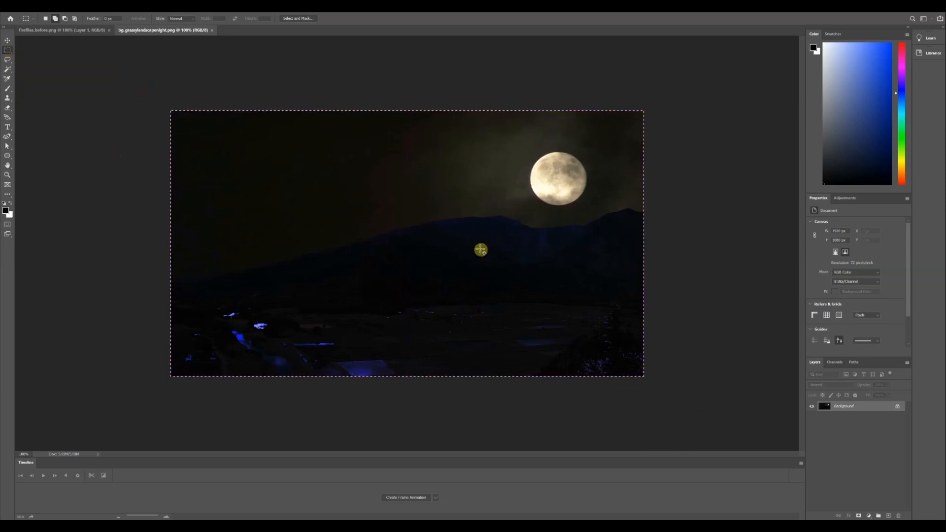
click(20, 7)
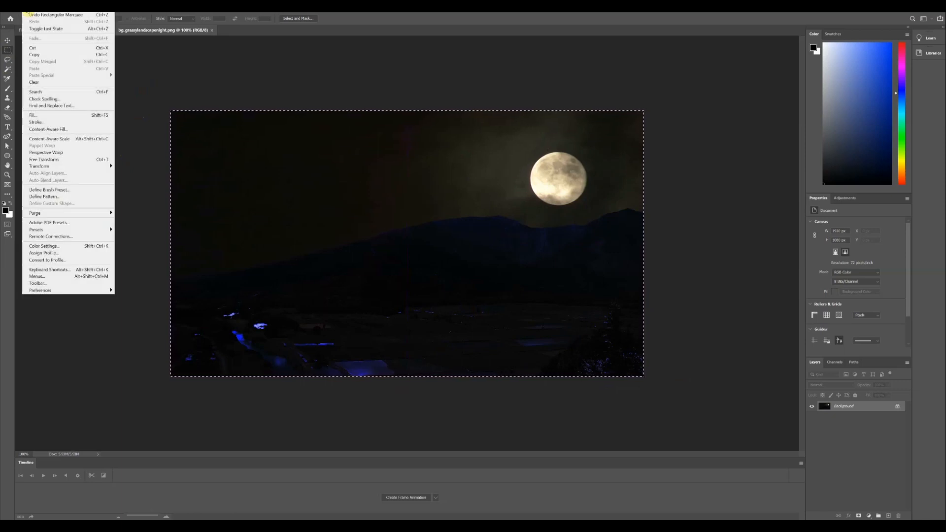
mouse_move(32, 6)
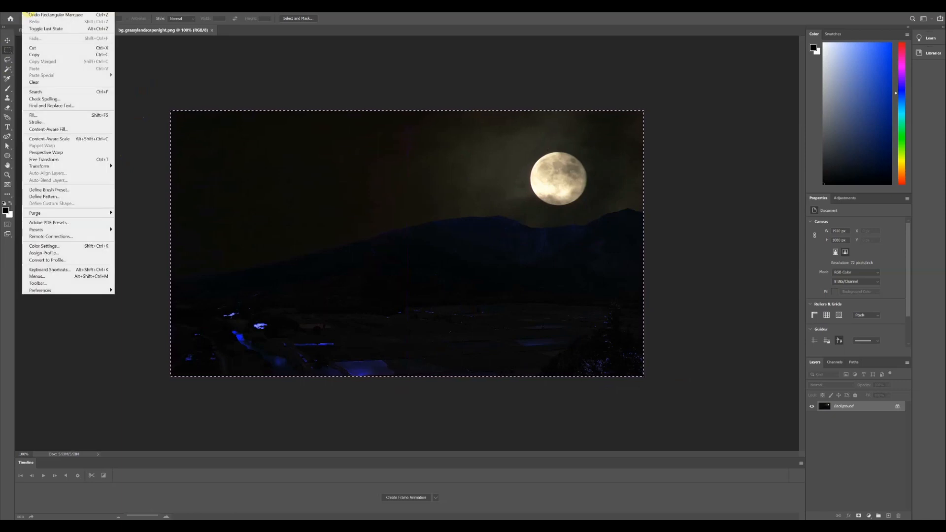
click(48, 55)
- Paste the copied night landscape into fireflies_before.png as a new layer
click(63, 31)
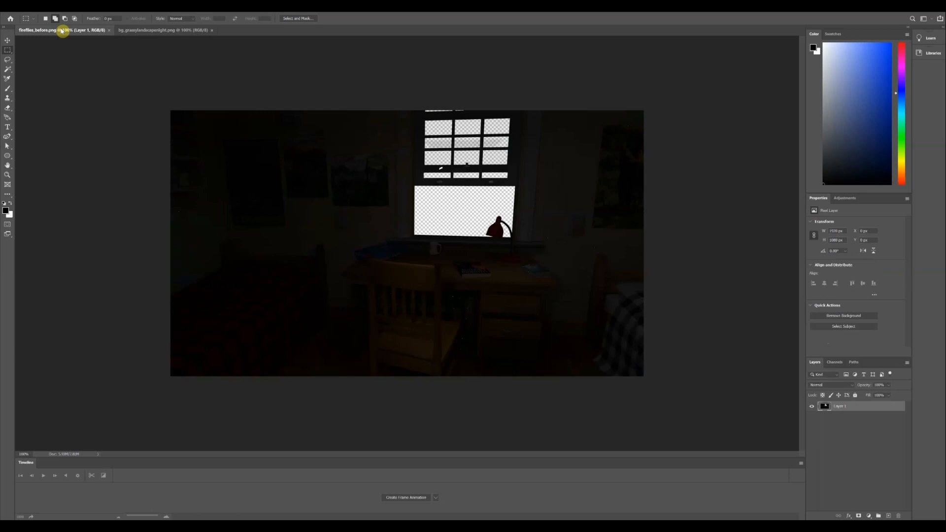
click(33, 7)
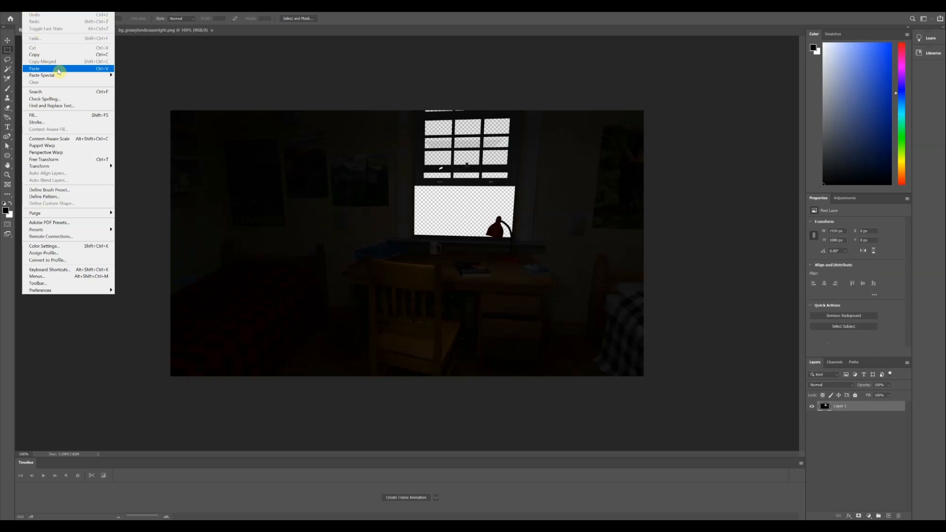
click(58, 71)
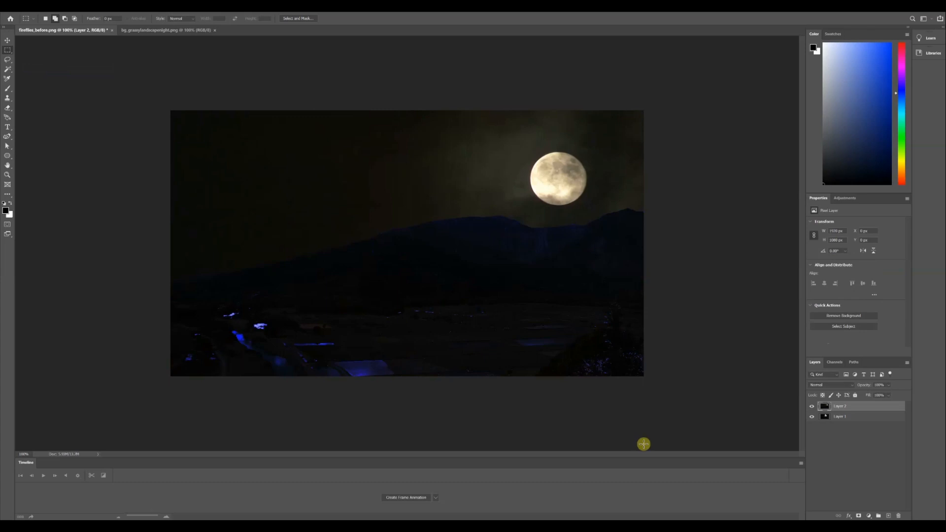
- Toggle the landscape layer's visibility off and on, and place it beneath the bedroom layer
click(813, 409)
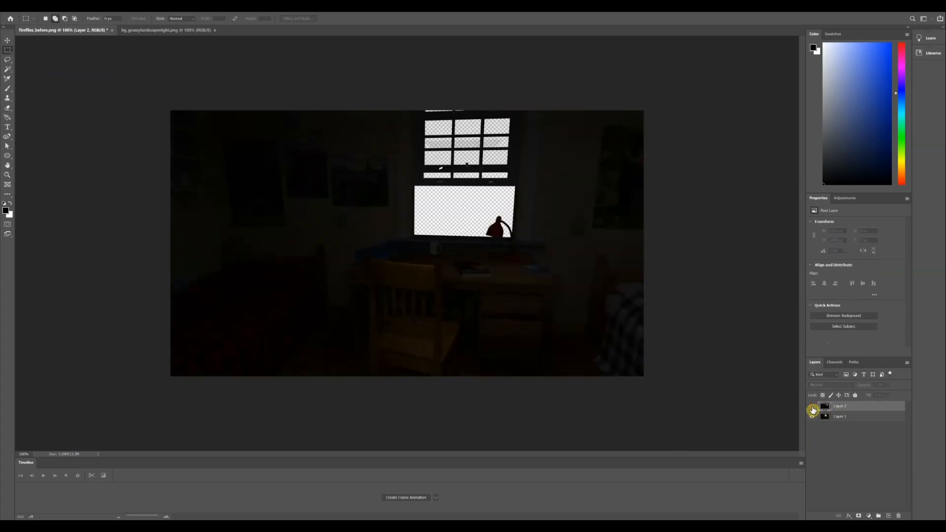
click(812, 409)
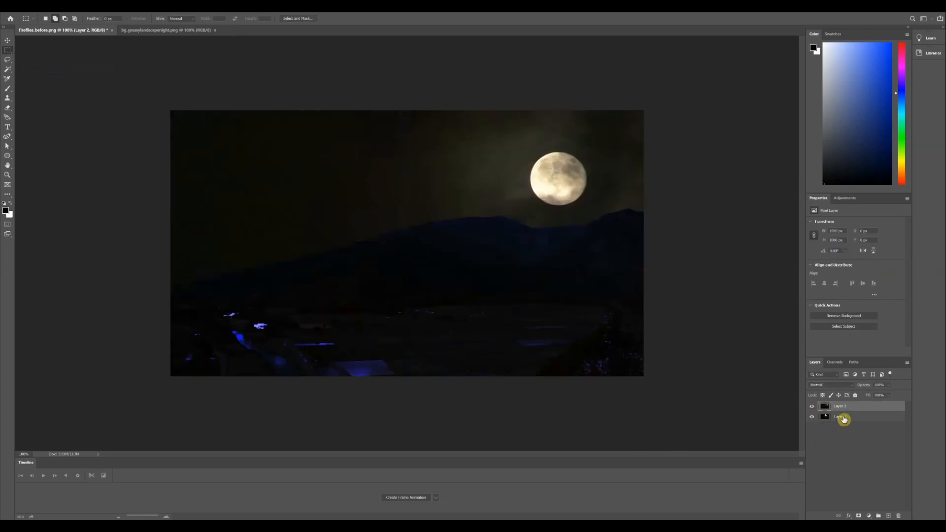
drag(845, 409, 846, 423)
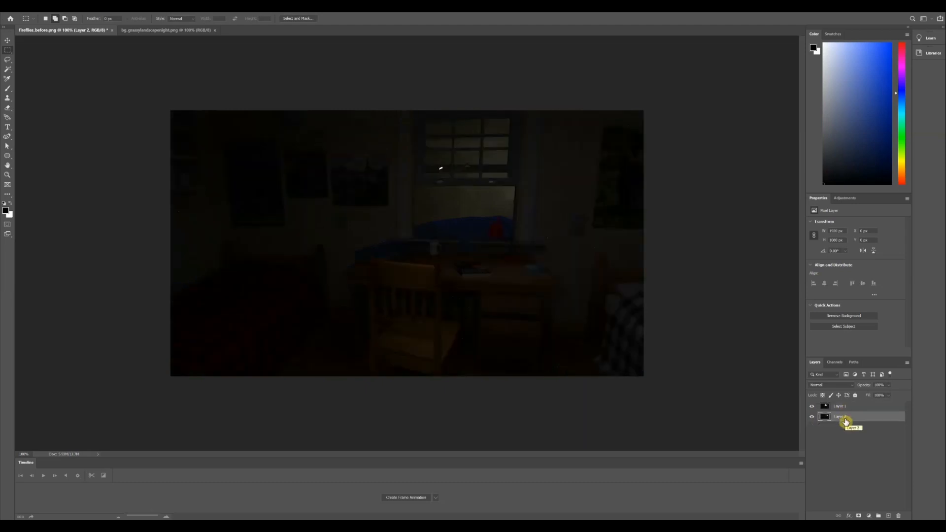
- Move the landscape layer so the moon sits partly behind the right-hand upper window panes, and deselect the layer
click(8, 41)
drag(475, 205, 361, 155)
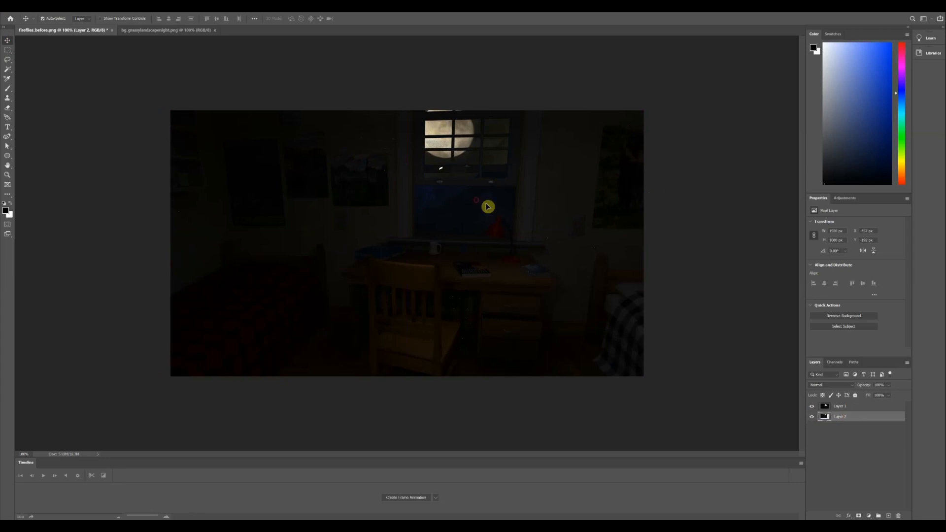
drag(487, 204, 552, 228)
click(681, 158)
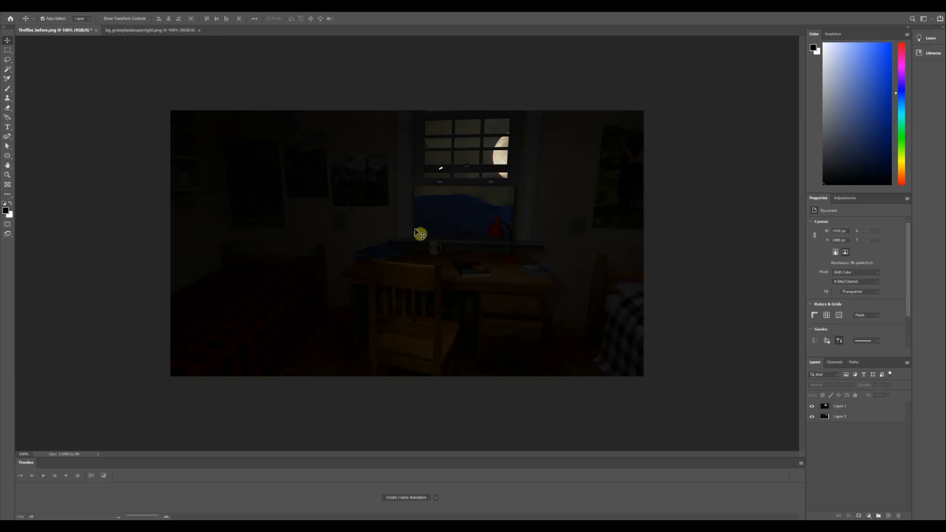
- Choose the Spot Healing Brush tool and make the bedroom layer, Layer 1, the active layer for retouching
alt+scroll(416, 229, up, 5)
alt+scroll(415, 229, up, 4)
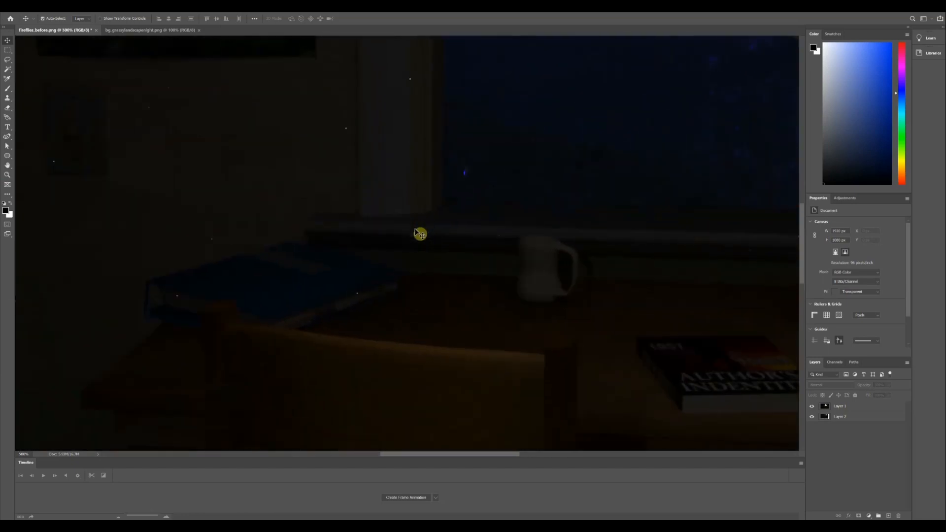
scroll(330, 219, down, 3)
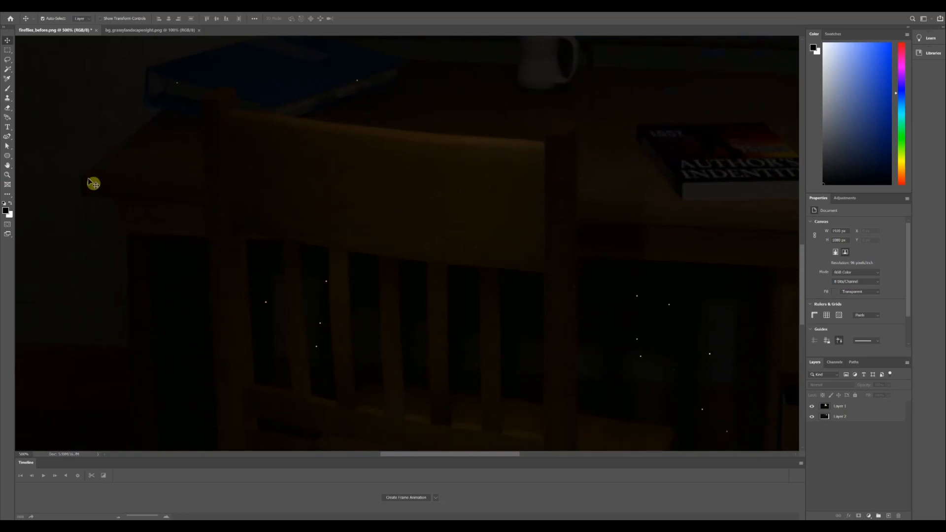
click(7, 194)
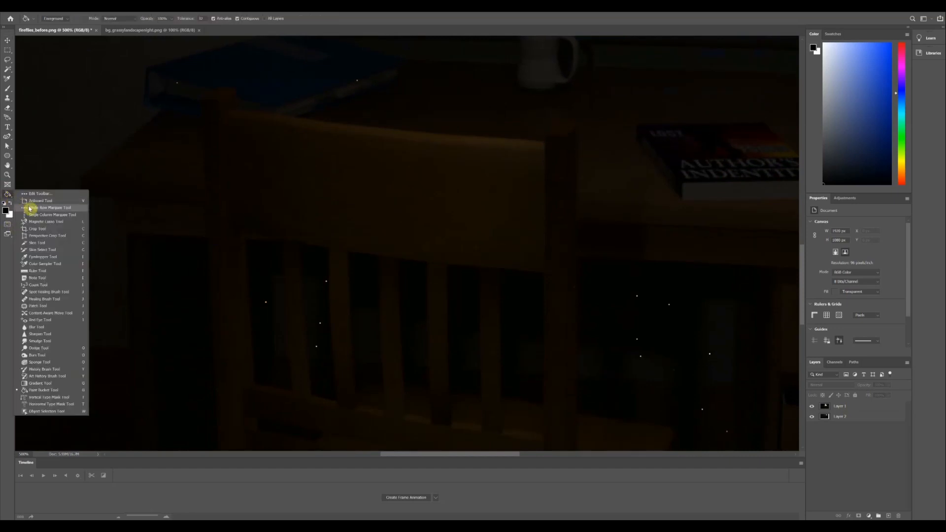
click(43, 293)
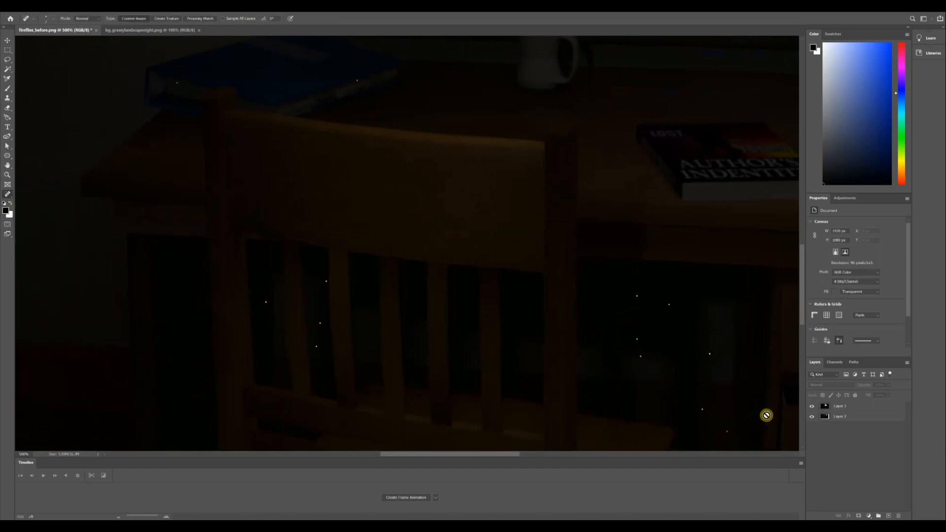
click(841, 410)
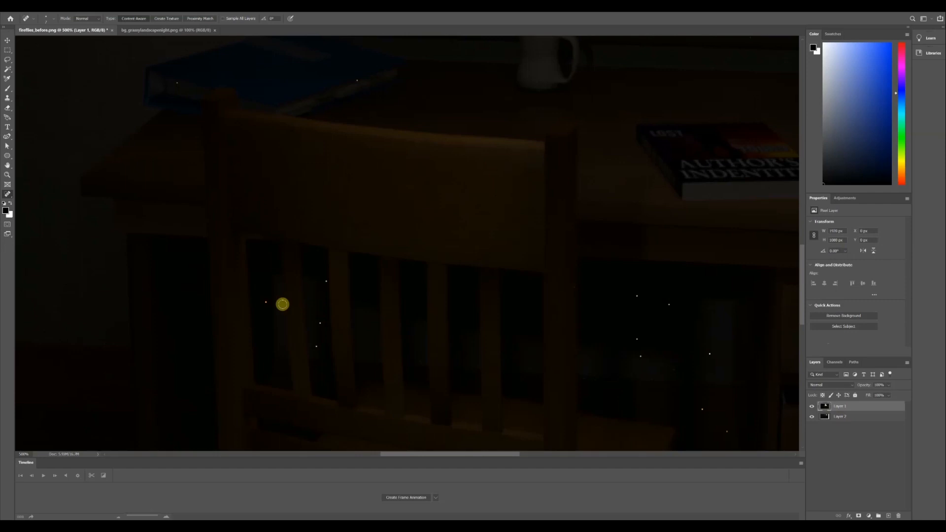
- Heal the white firefly specks between the chair's back slats, on the blue book and in the dark area under the desk
click(266, 302)
click(326, 281)
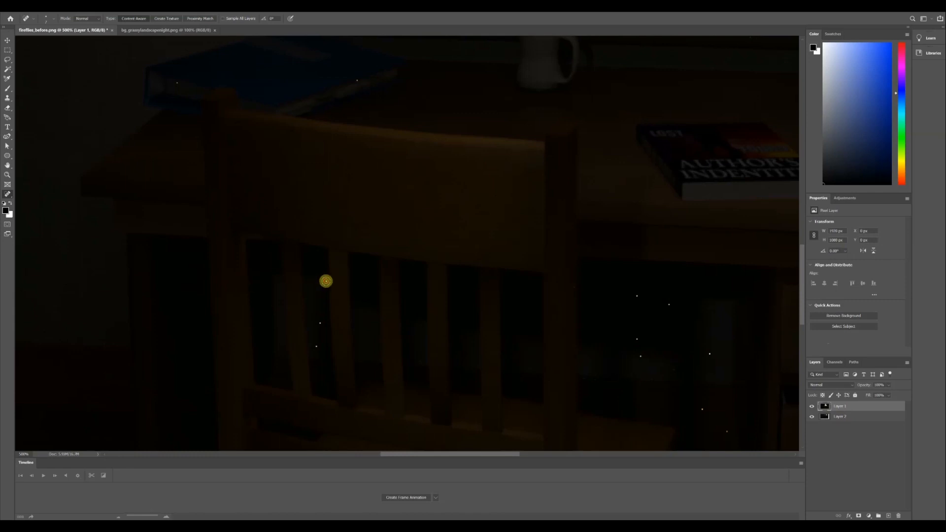
click(316, 347)
click(178, 83)
click(358, 80)
click(641, 356)
click(636, 296)
click(669, 304)
- Heal the fireflies in the dark gap between the chair seat and the desk drawers, including those beside the seat's edge
drag(460, 459, 505, 466)
scroll(543, 319, down, 6)
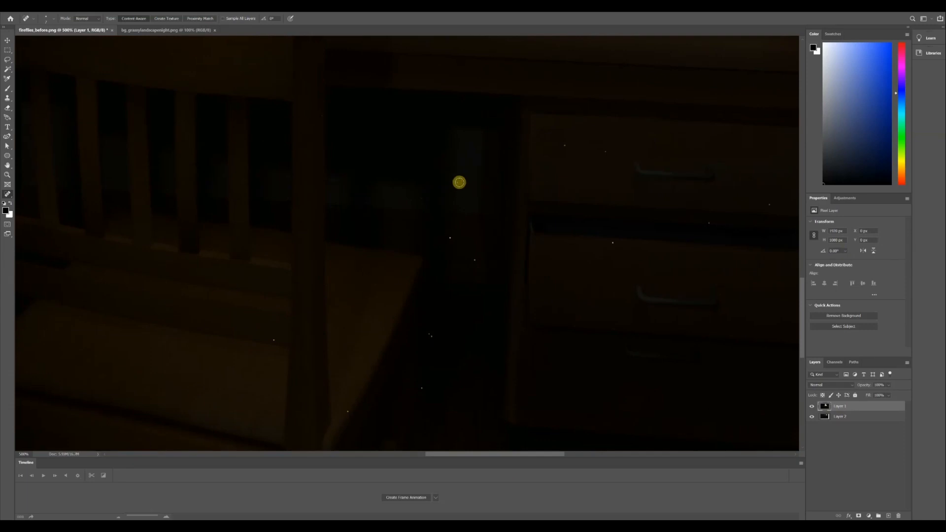
click(450, 238)
click(474, 258)
click(429, 335)
scroll(430, 335, down, 1)
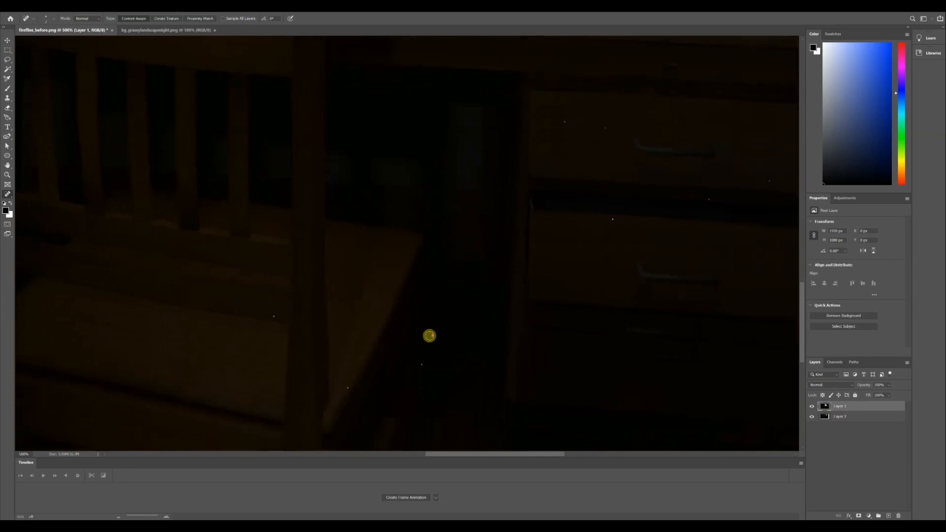
click(422, 365)
click(347, 388)
- Heal the fireflies on the fronts of the desk drawers and in the gap between them, and return to the chair area
drag(484, 456, 521, 454)
click(568, 182)
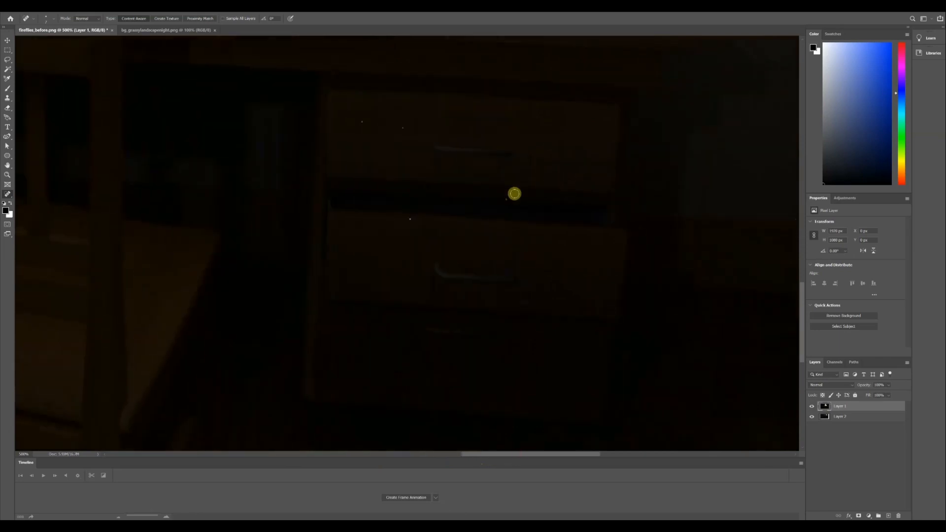
click(507, 198)
click(411, 220)
click(362, 122)
drag(471, 456, 382, 462)
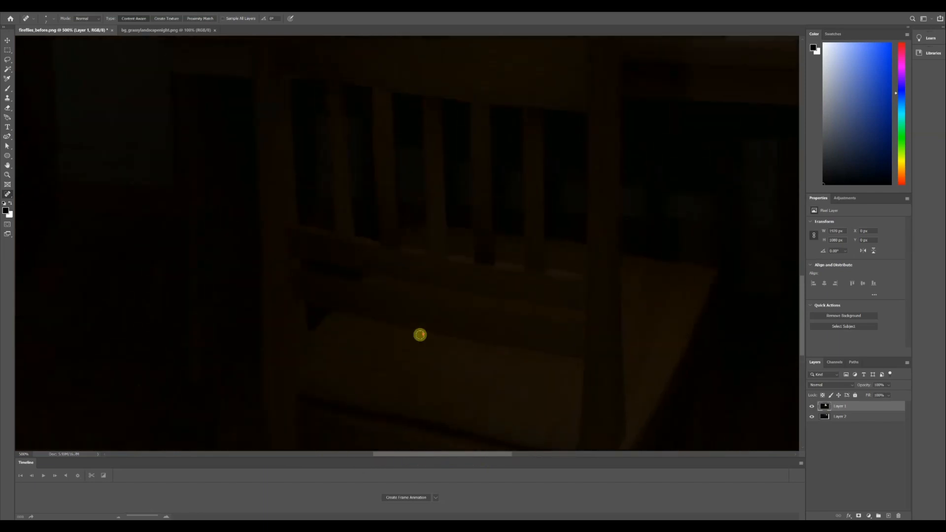
scroll(420, 334, up, 2)
alt+scroll(420, 334, down, 4)
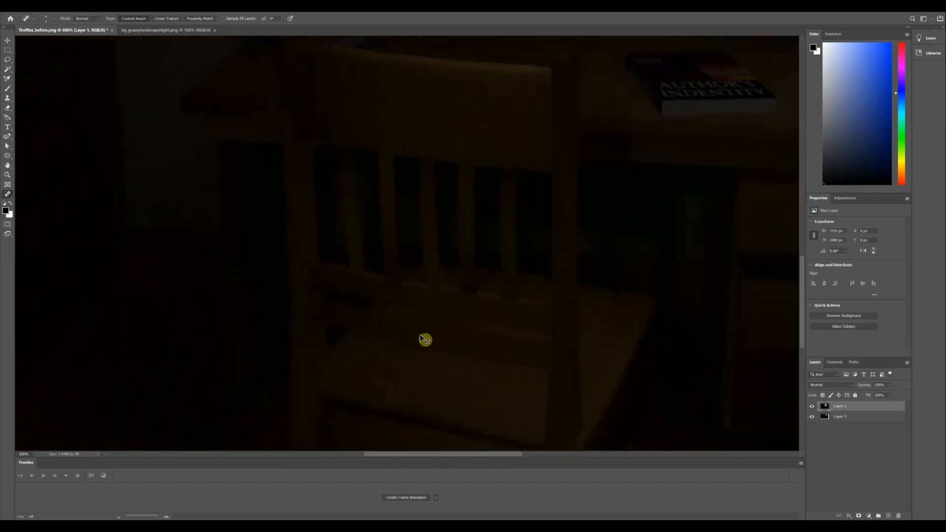